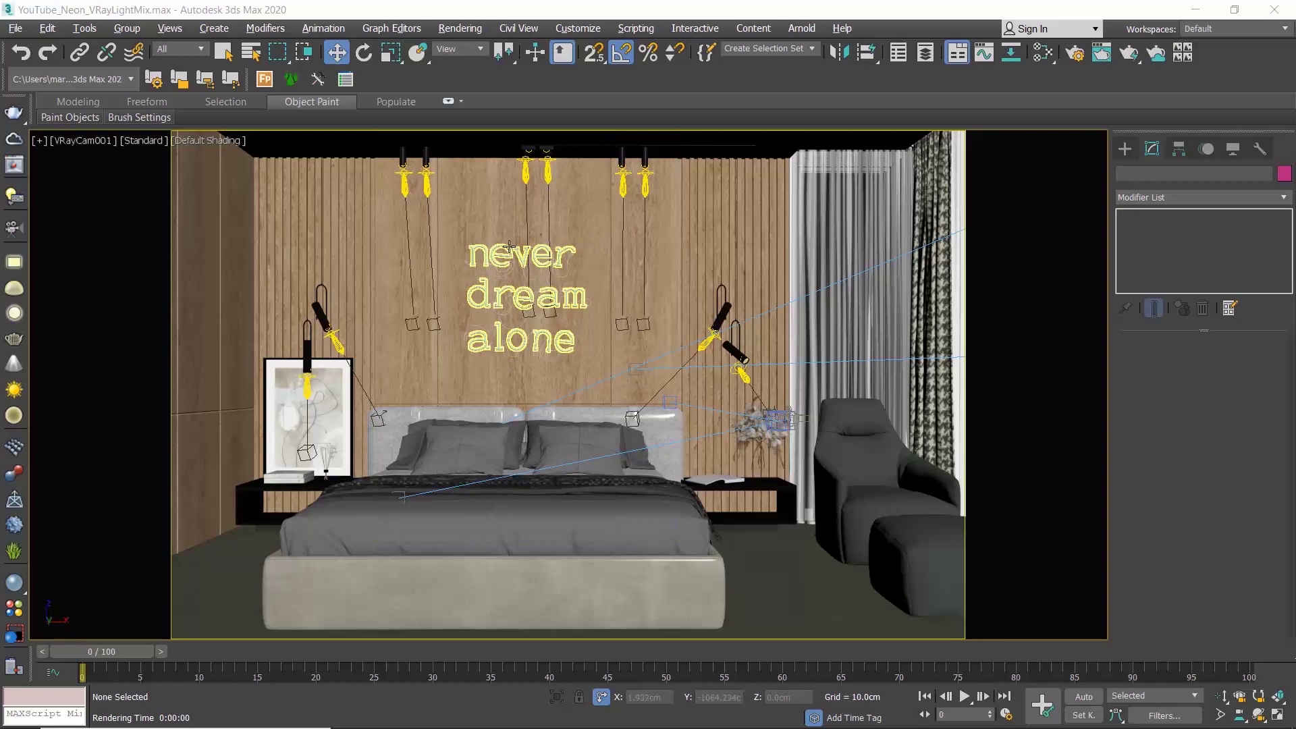
Select the 'never dream alone' neon Sign object in the VRayCam001 viewport.
click(506, 248)
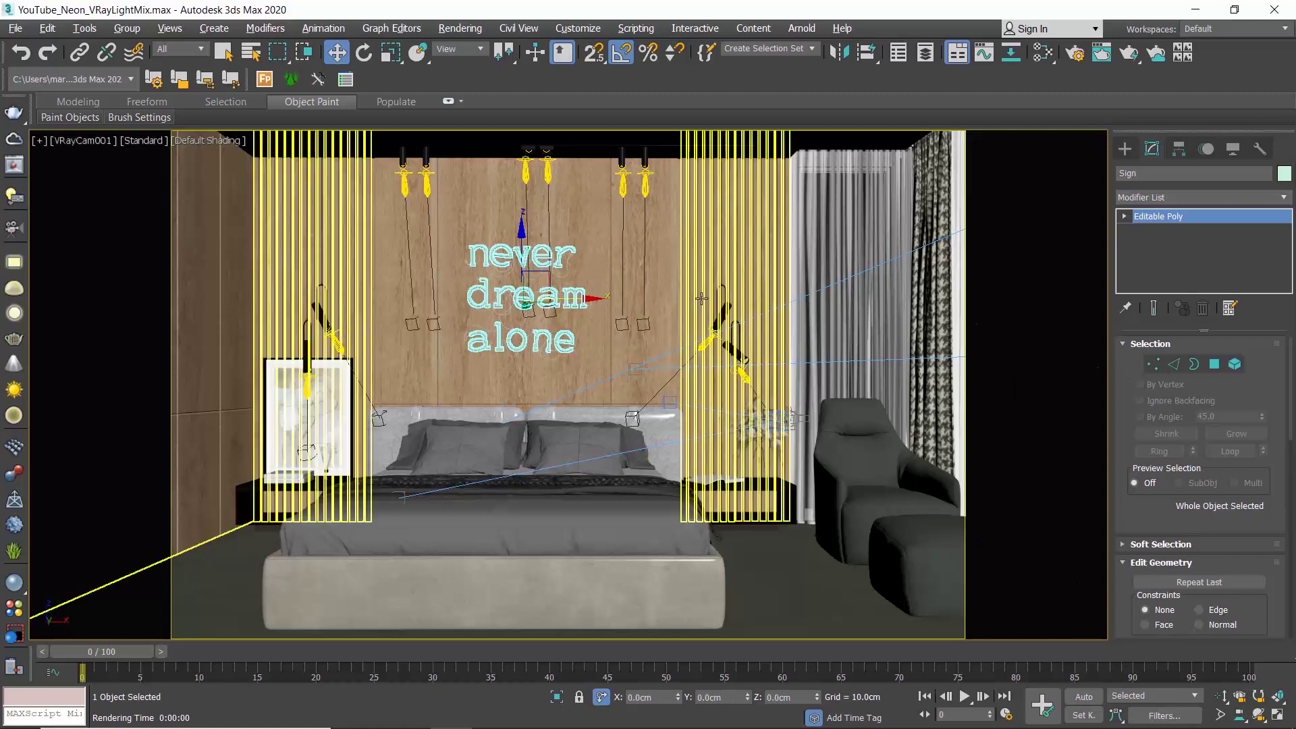
Isolate the neon sign with Isolate Selection, then deselect it.
right_click(493, 250)
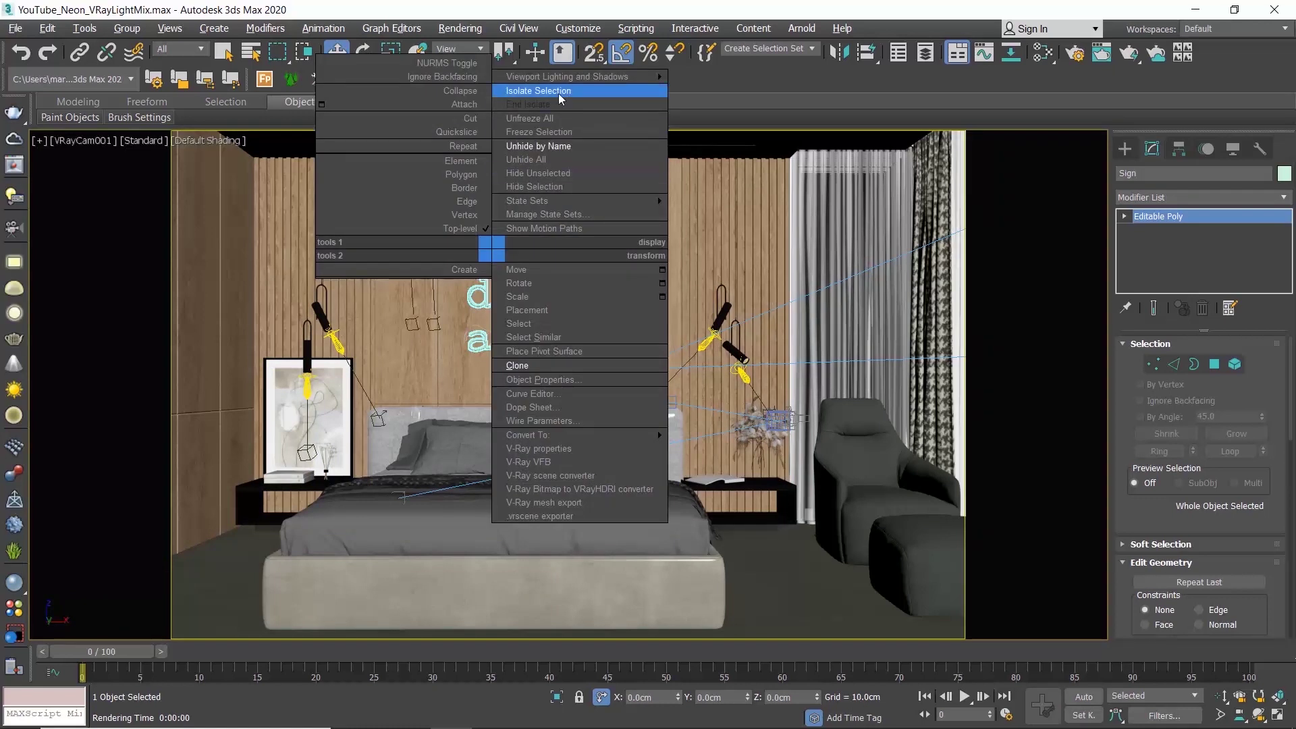
click(587, 92)
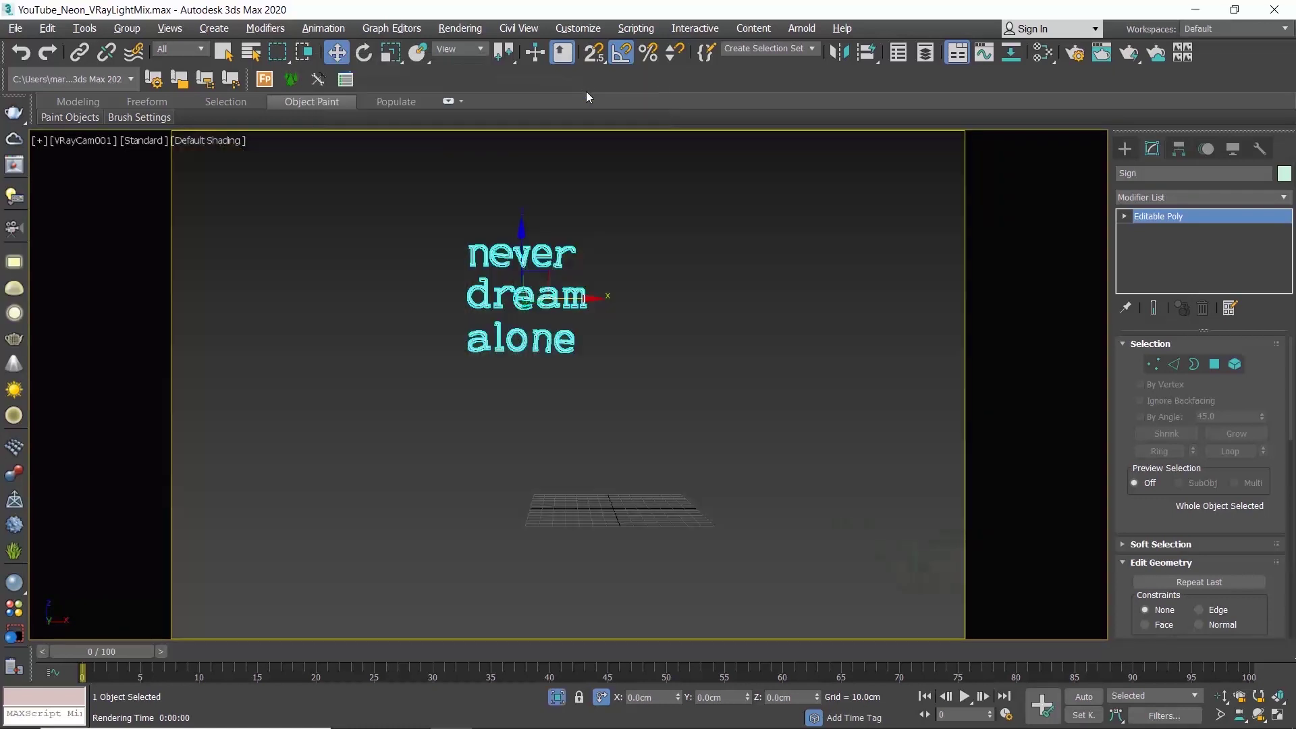
click(684, 263)
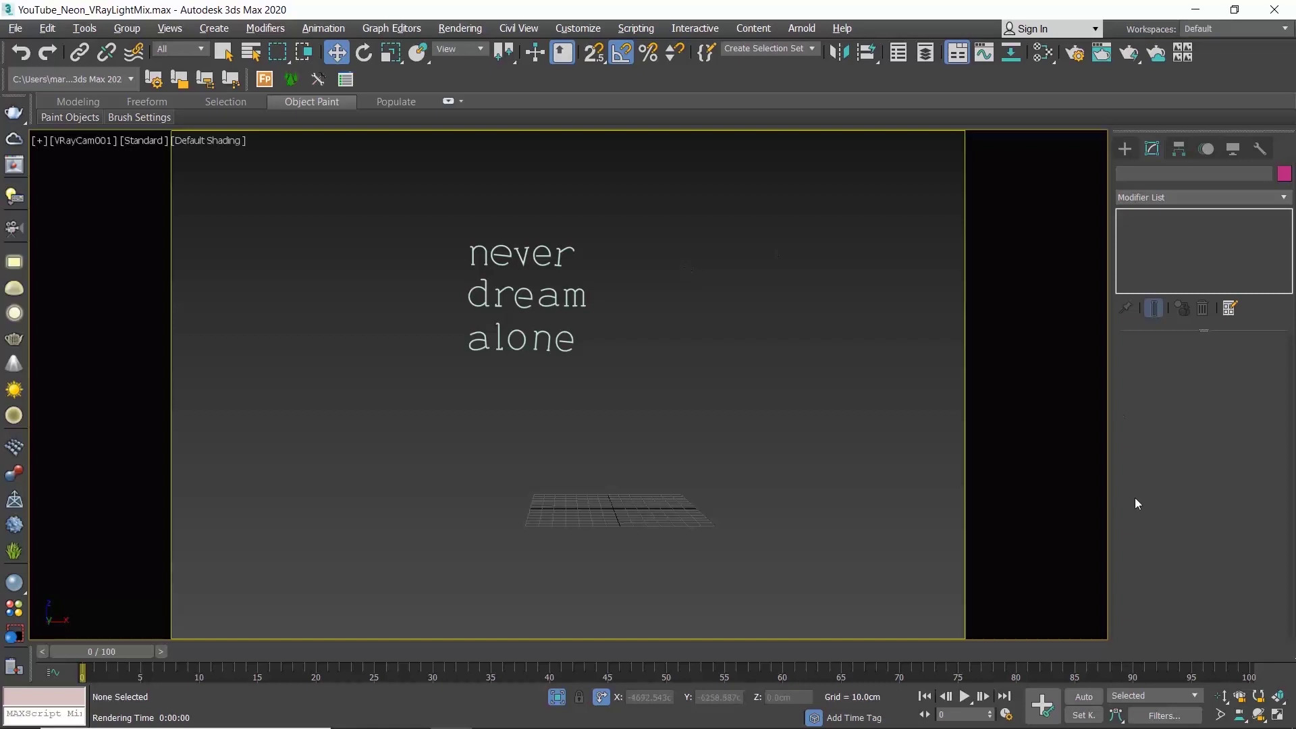
Restore the four-viewport layout, pan the Top view and zoom extents on the sign.
click(1278, 714)
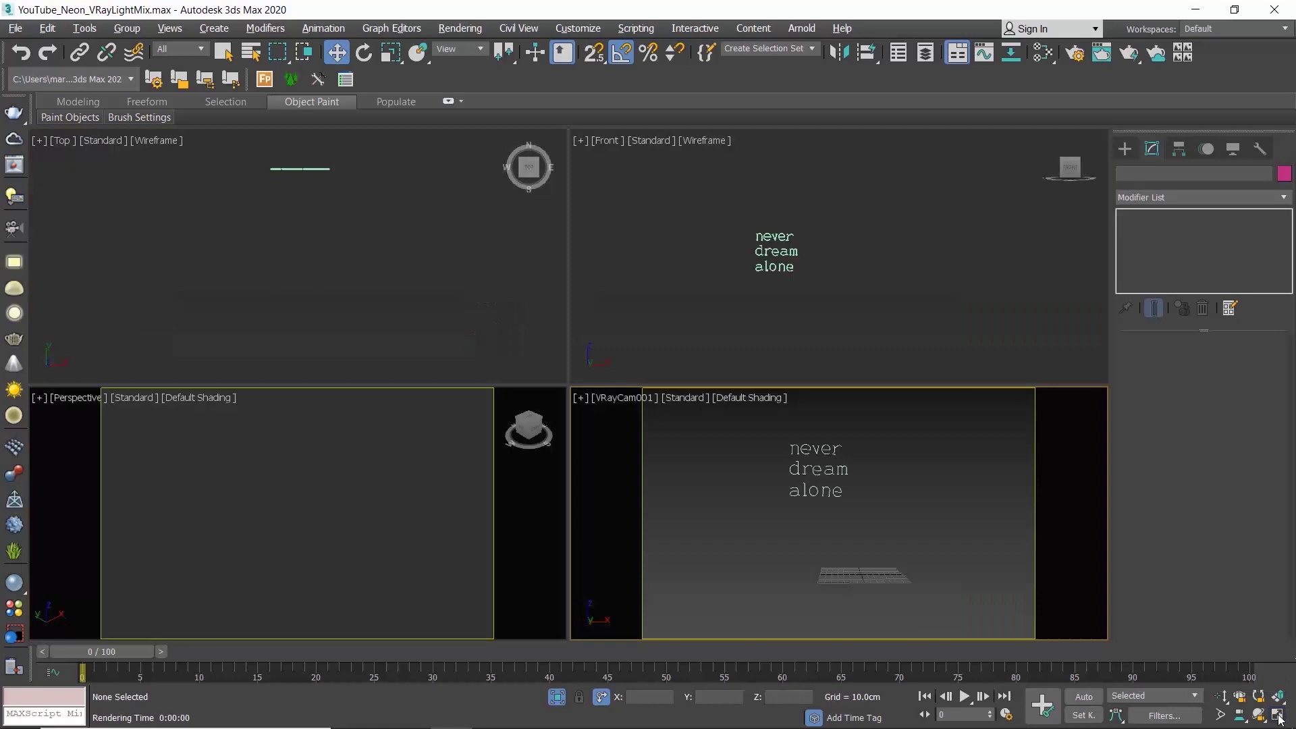
click(465, 241)
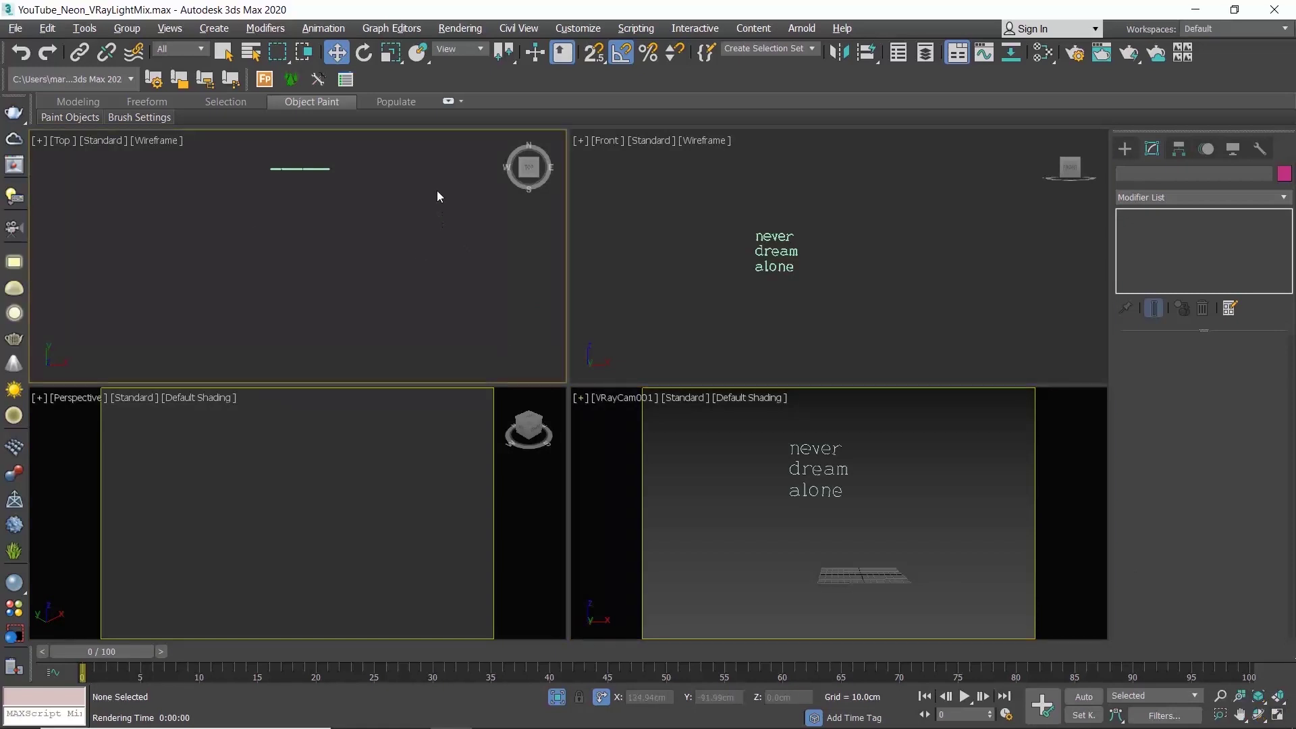
middle_drag(436, 190, 420, 256)
click(1278, 696)
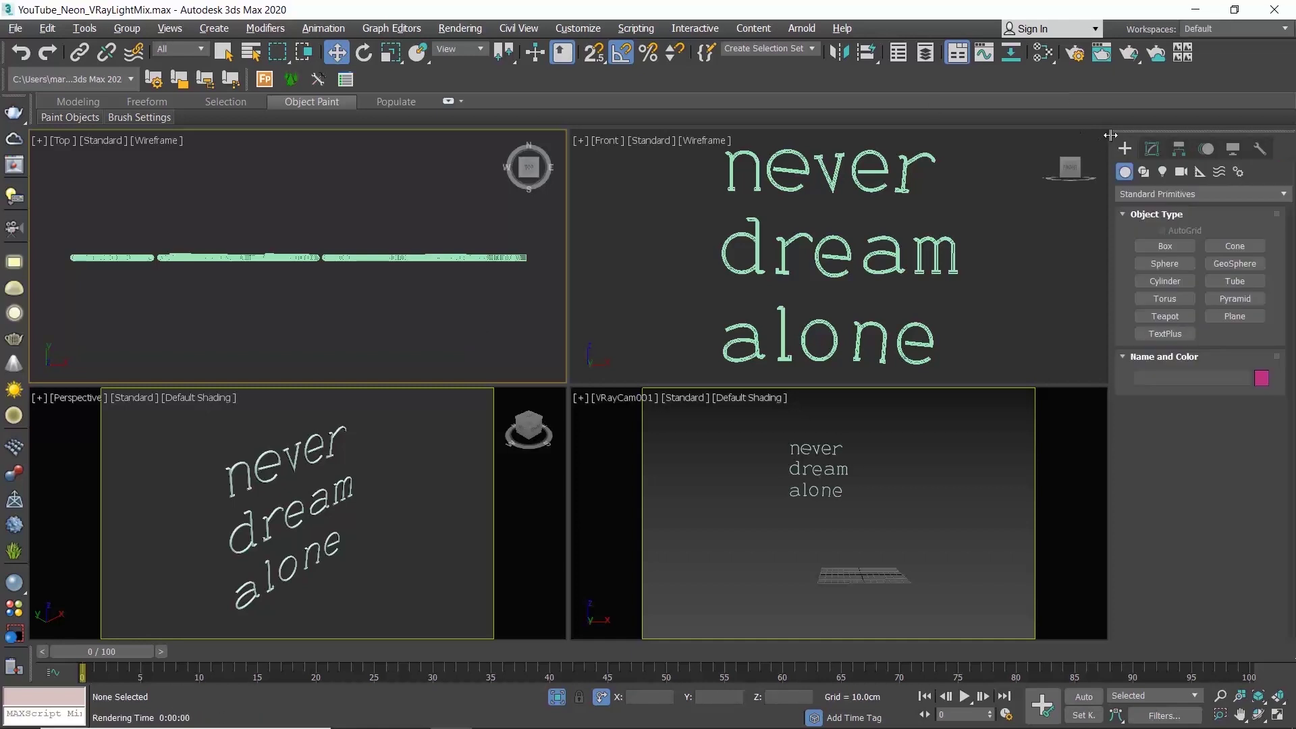
Draw a VRayLight plane light in the Top view just in front of the neon text.
click(1163, 173)
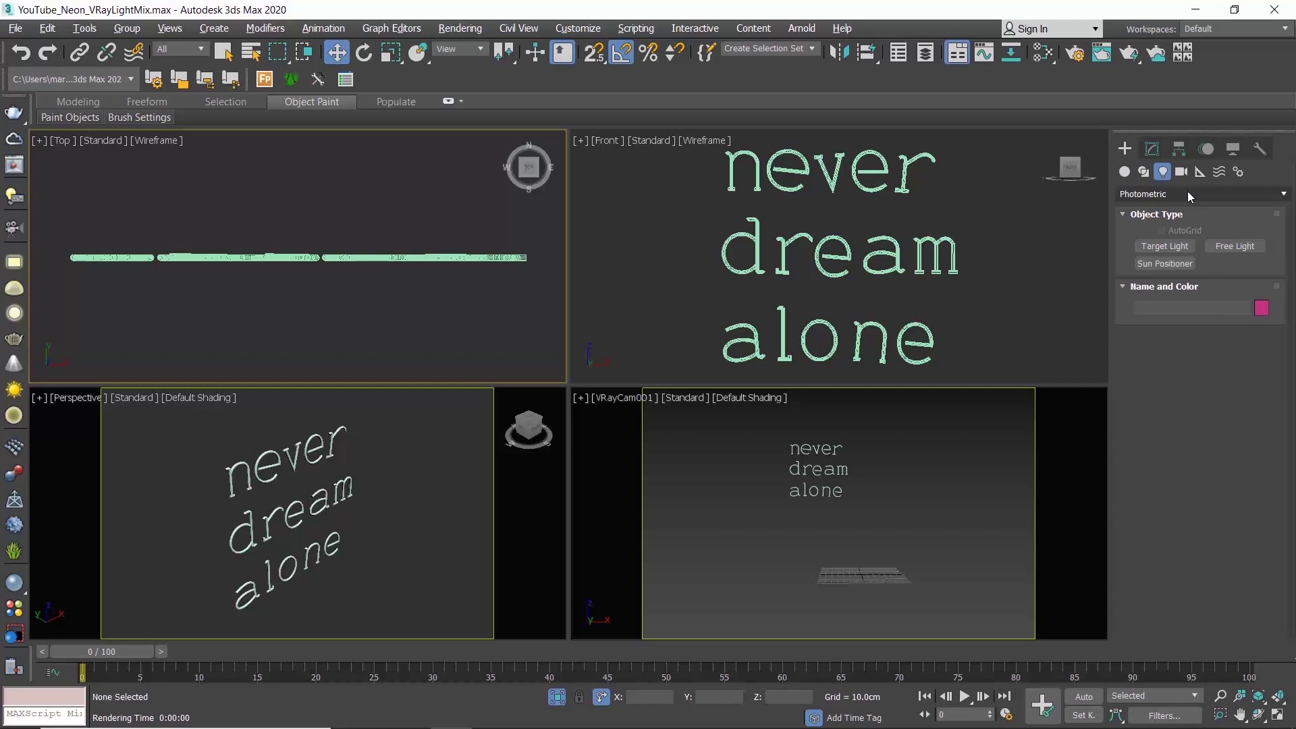
click(1188, 192)
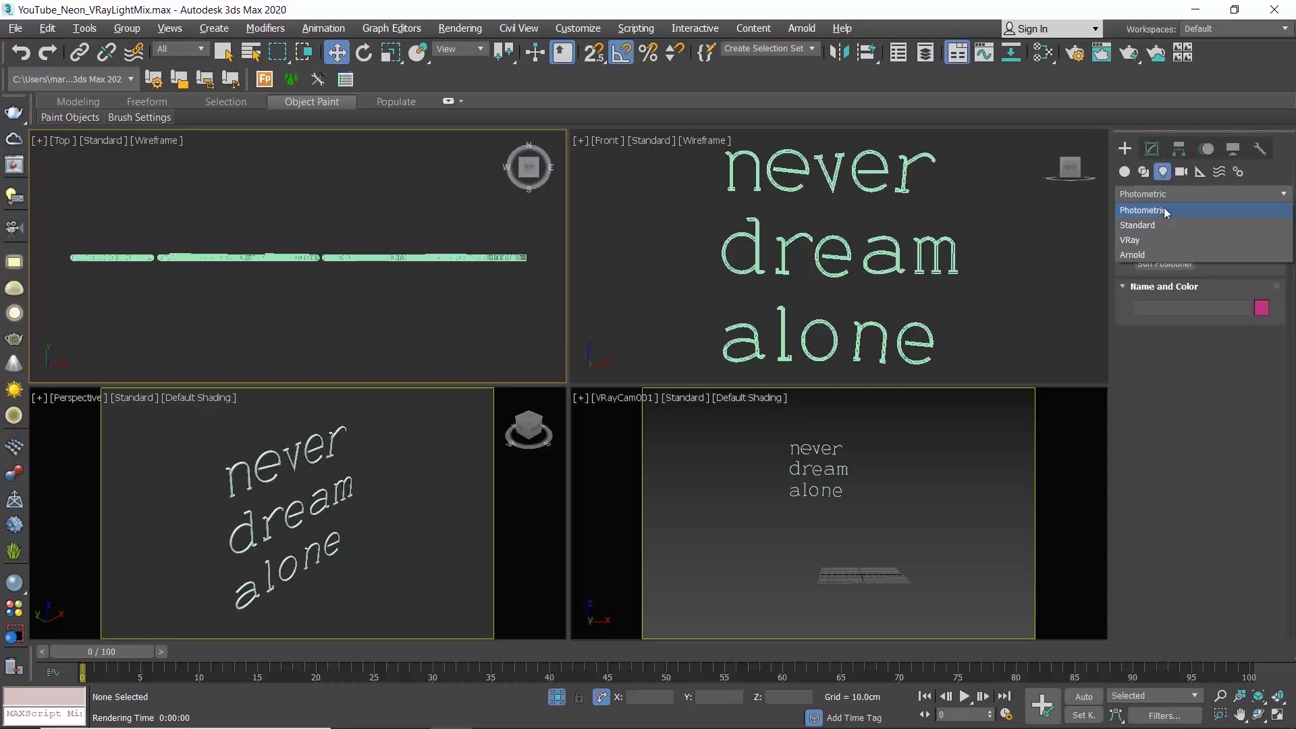
click(1128, 238)
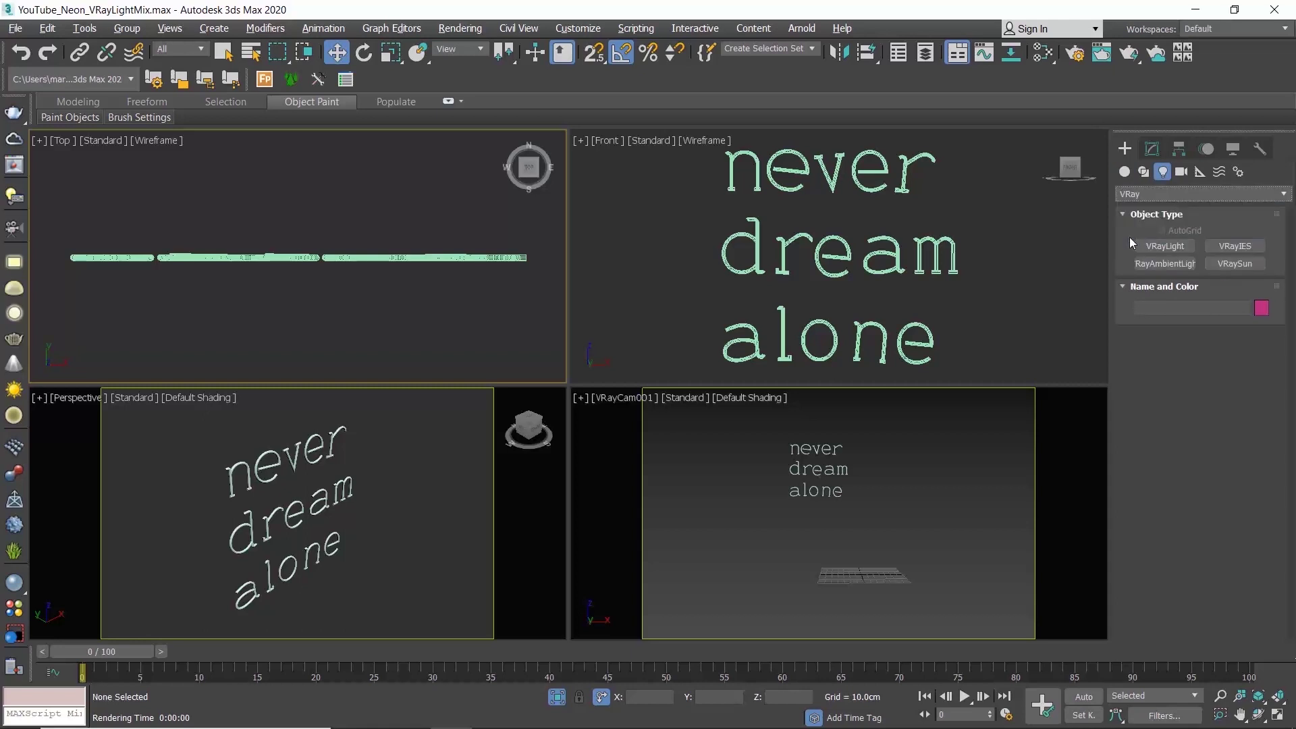
click(1180, 247)
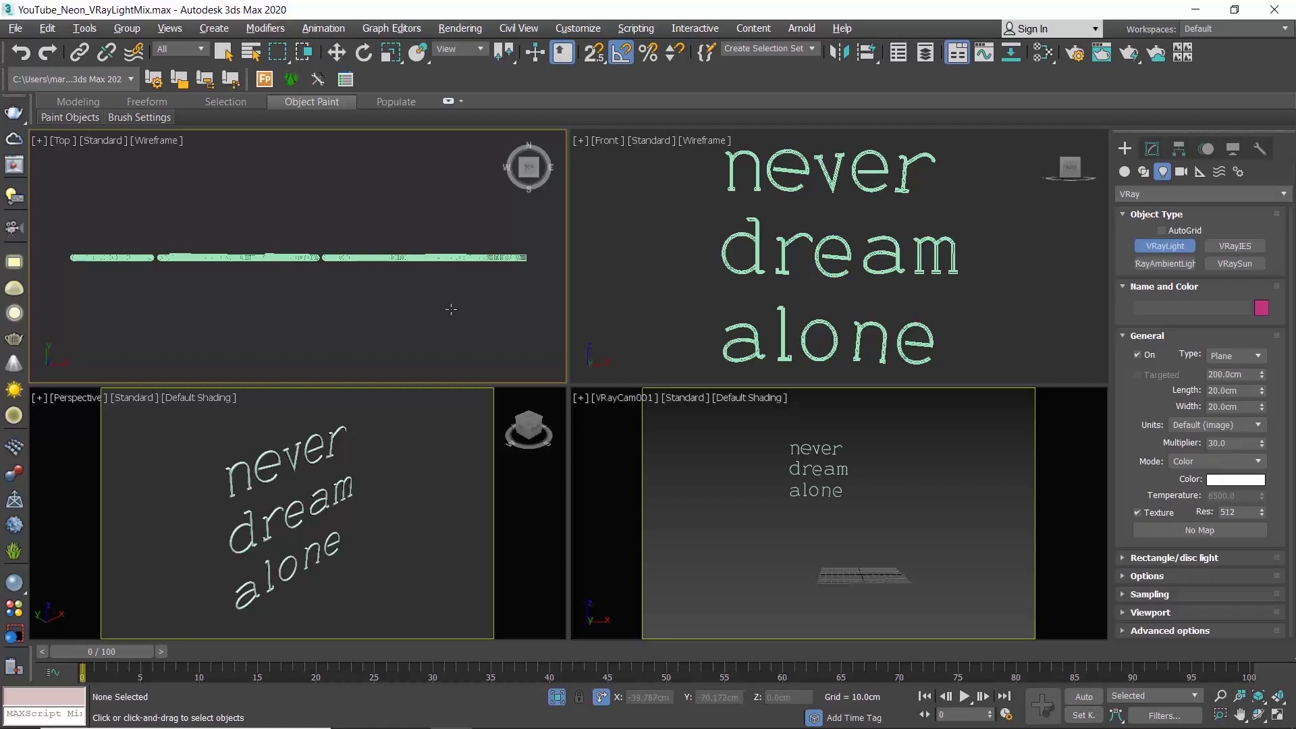
drag(448, 279, 192, 344)
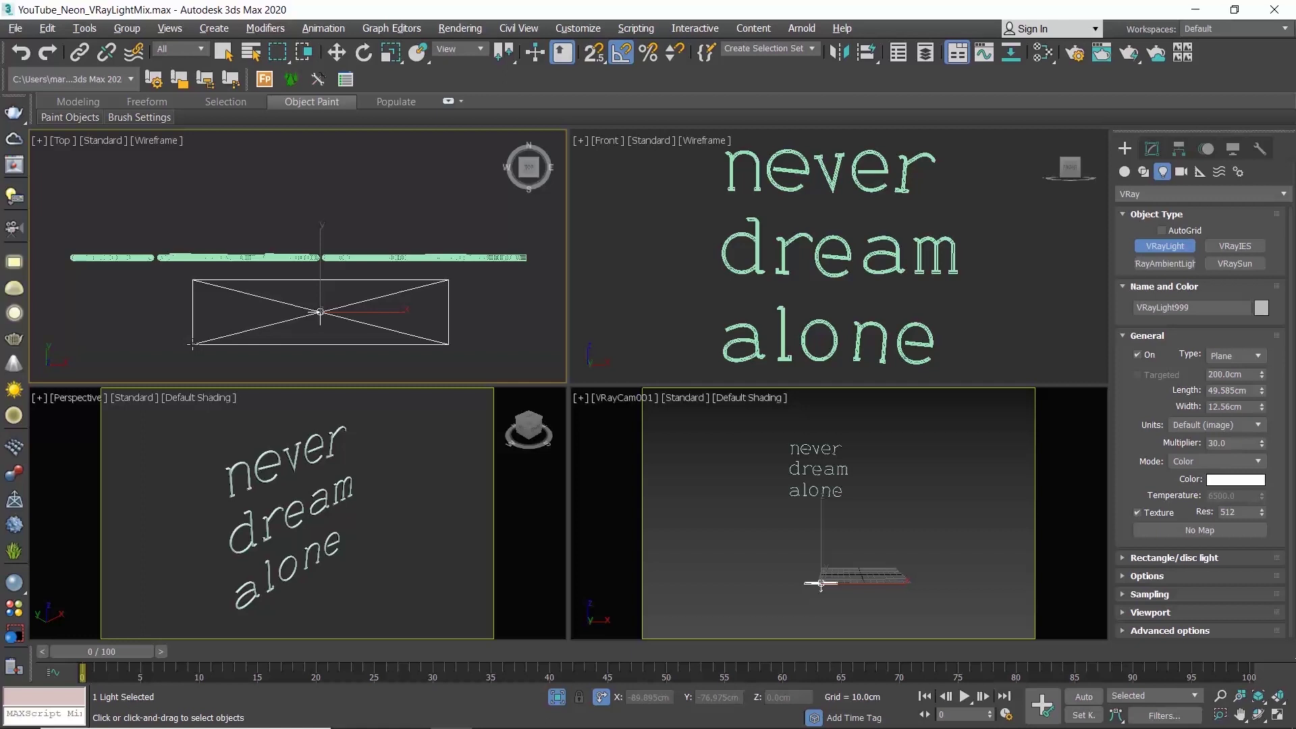
Change VRayLight999's type from Plane to Mesh and reframe the Front view on text and light.
key(w)
click(1152, 149)
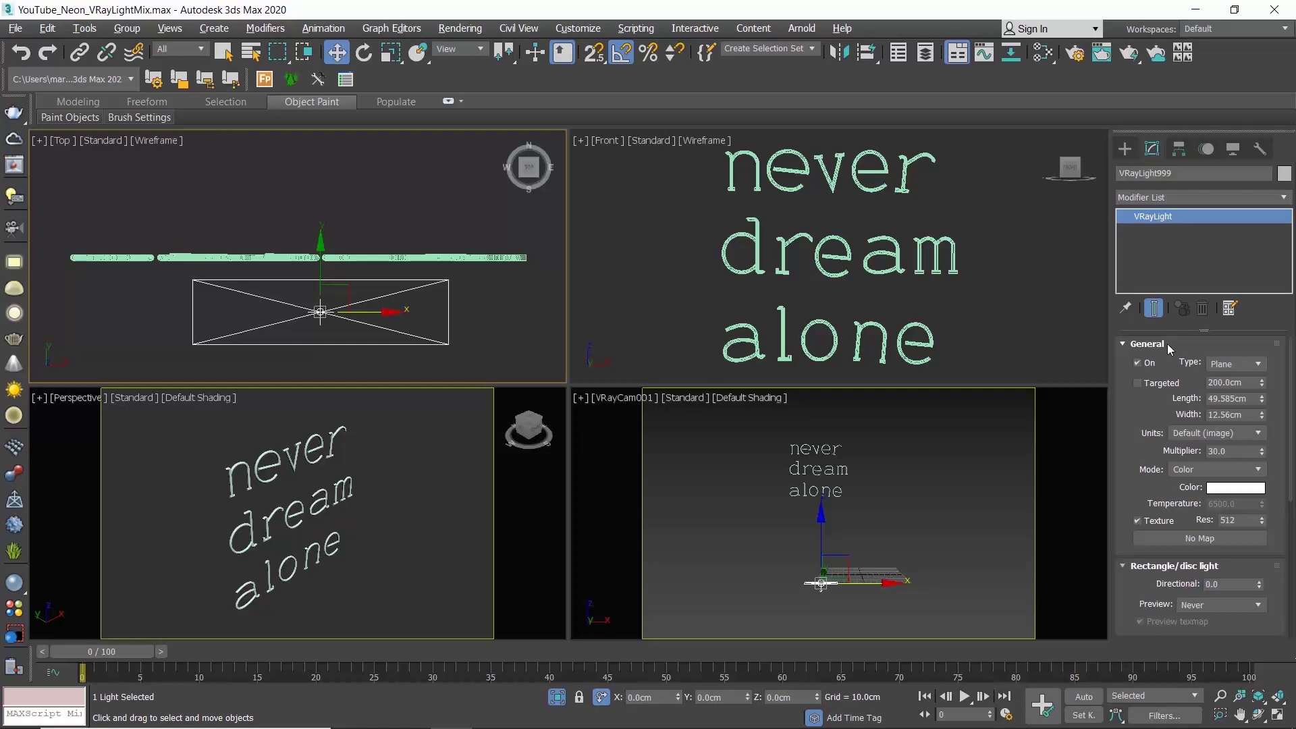
click(1245, 363)
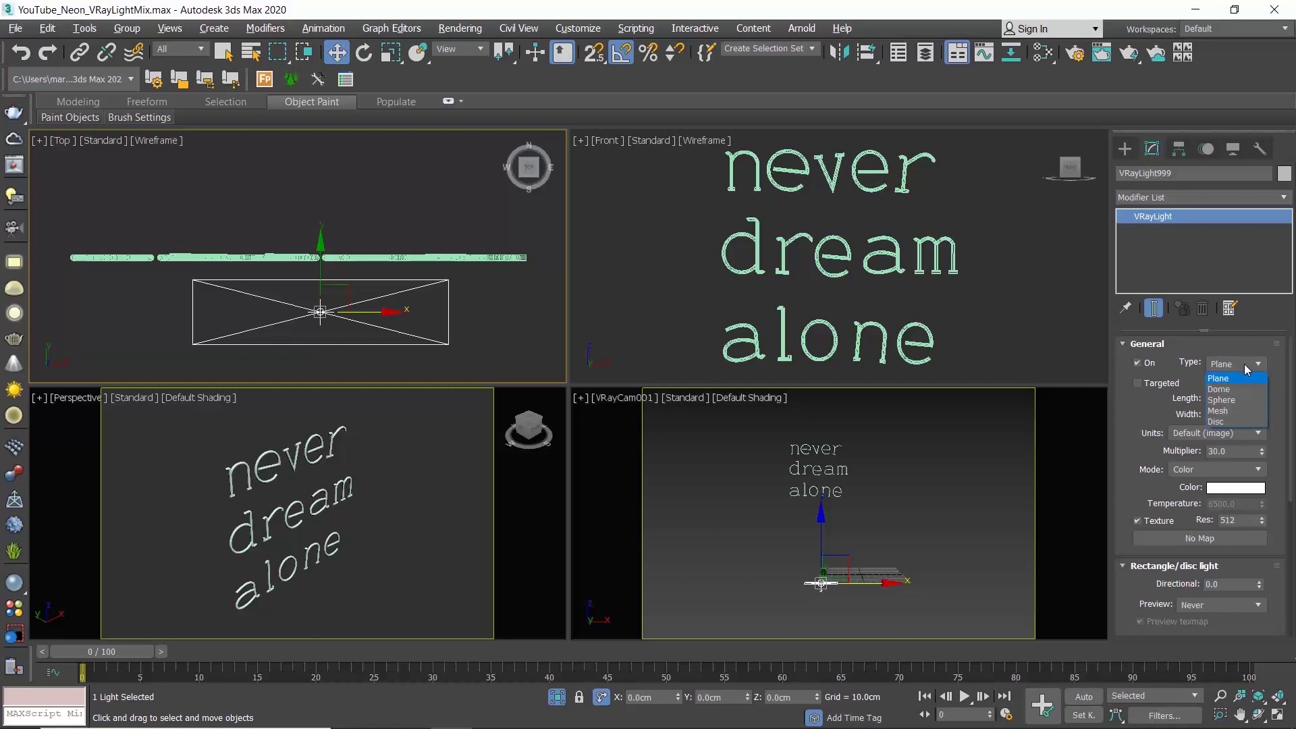
click(1223, 409)
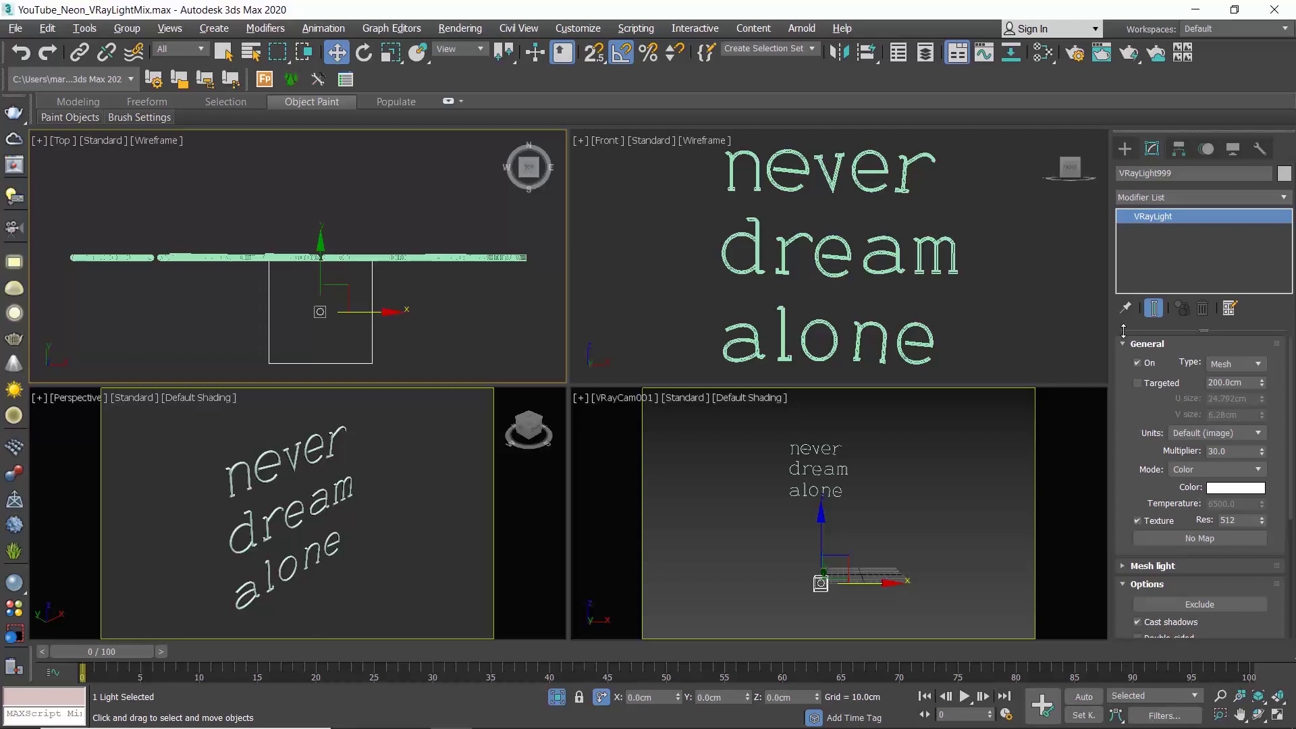
scroll(960, 265, down, 5)
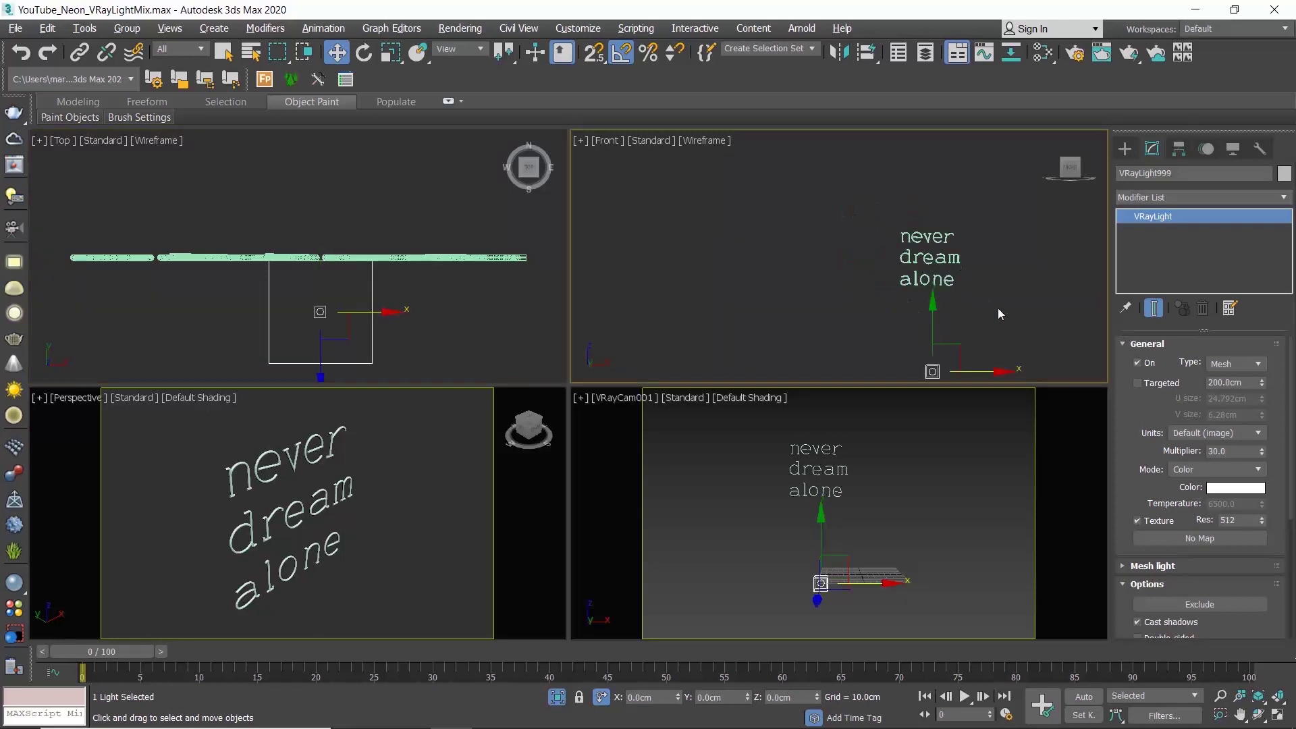
middle_drag(1000, 314, 869, 272)
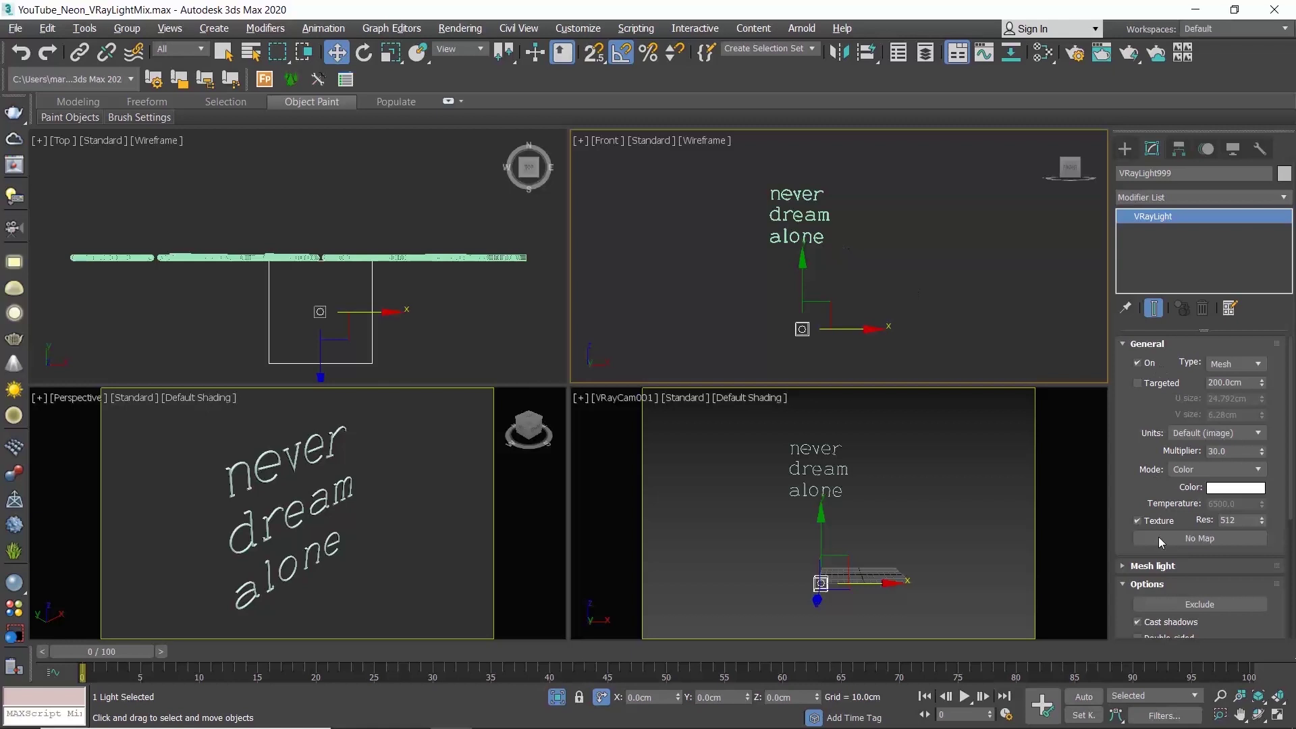
Pick the neon text Editable Poly as VRayLight999's emitting mesh.
click(1148, 566)
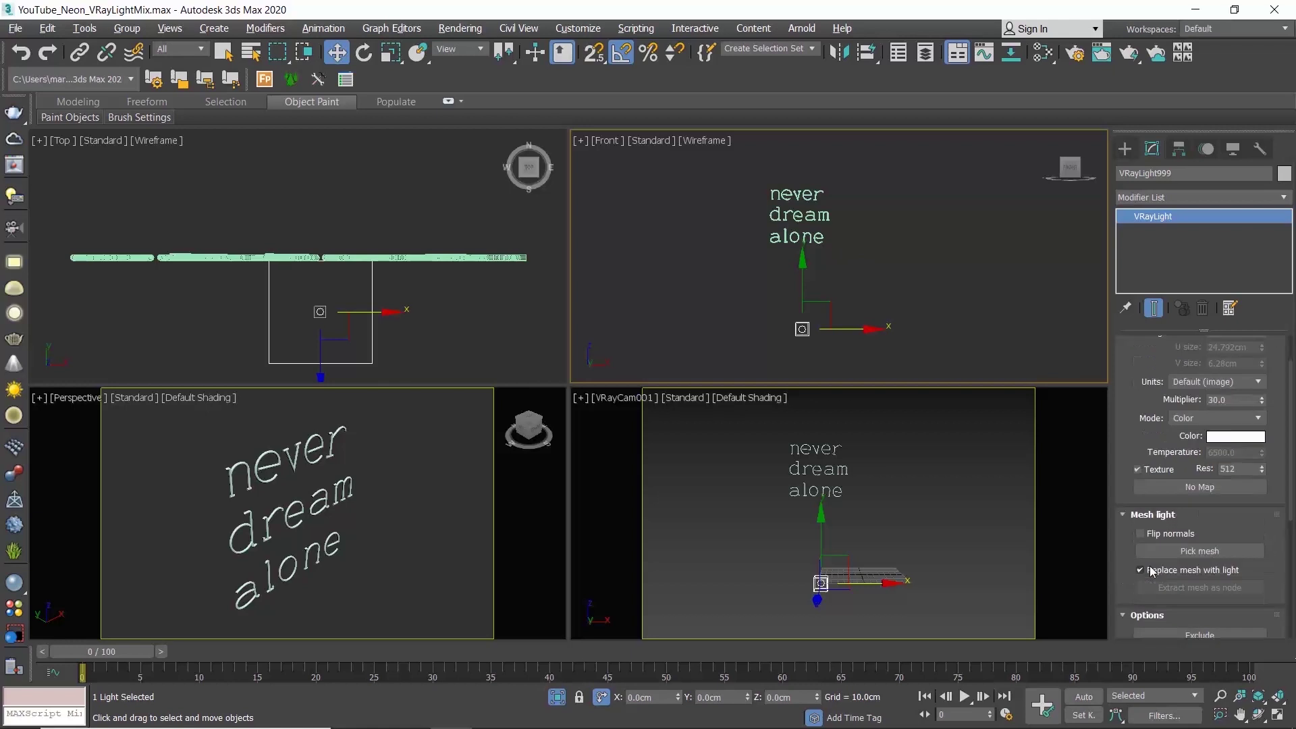
click(1229, 550)
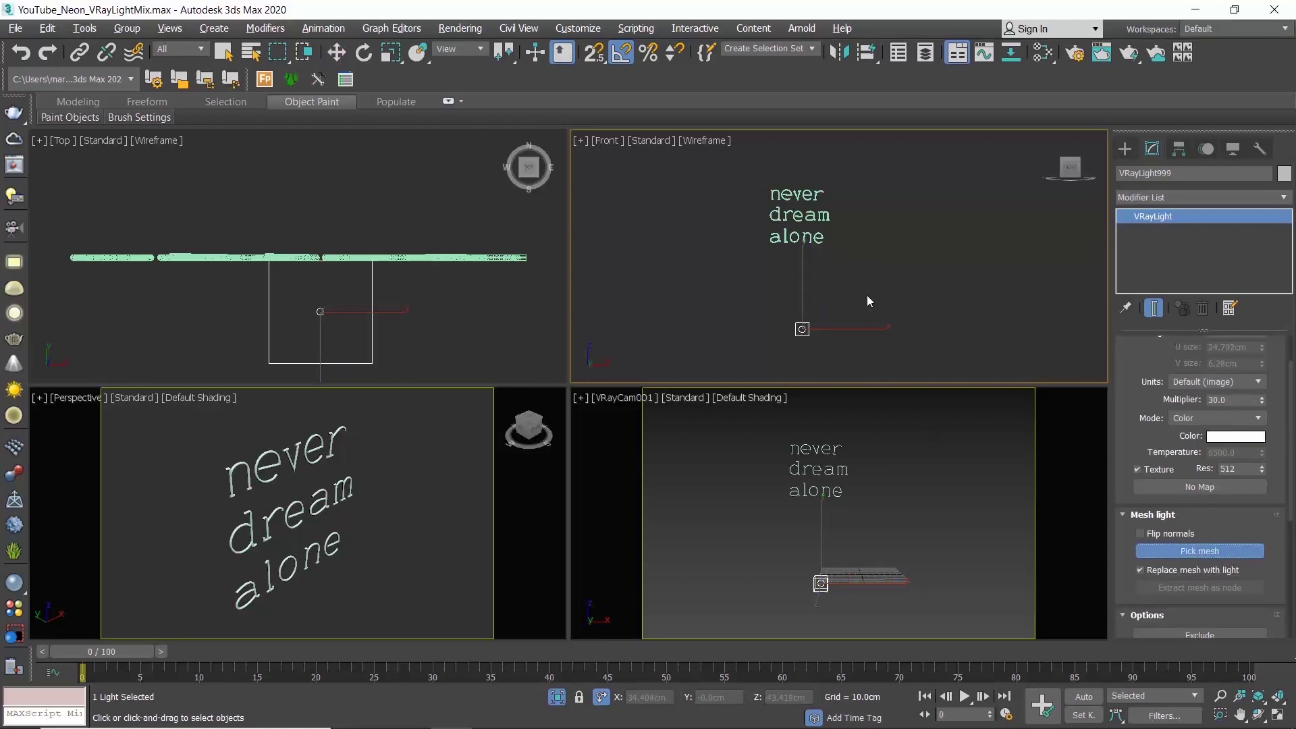
click(824, 220)
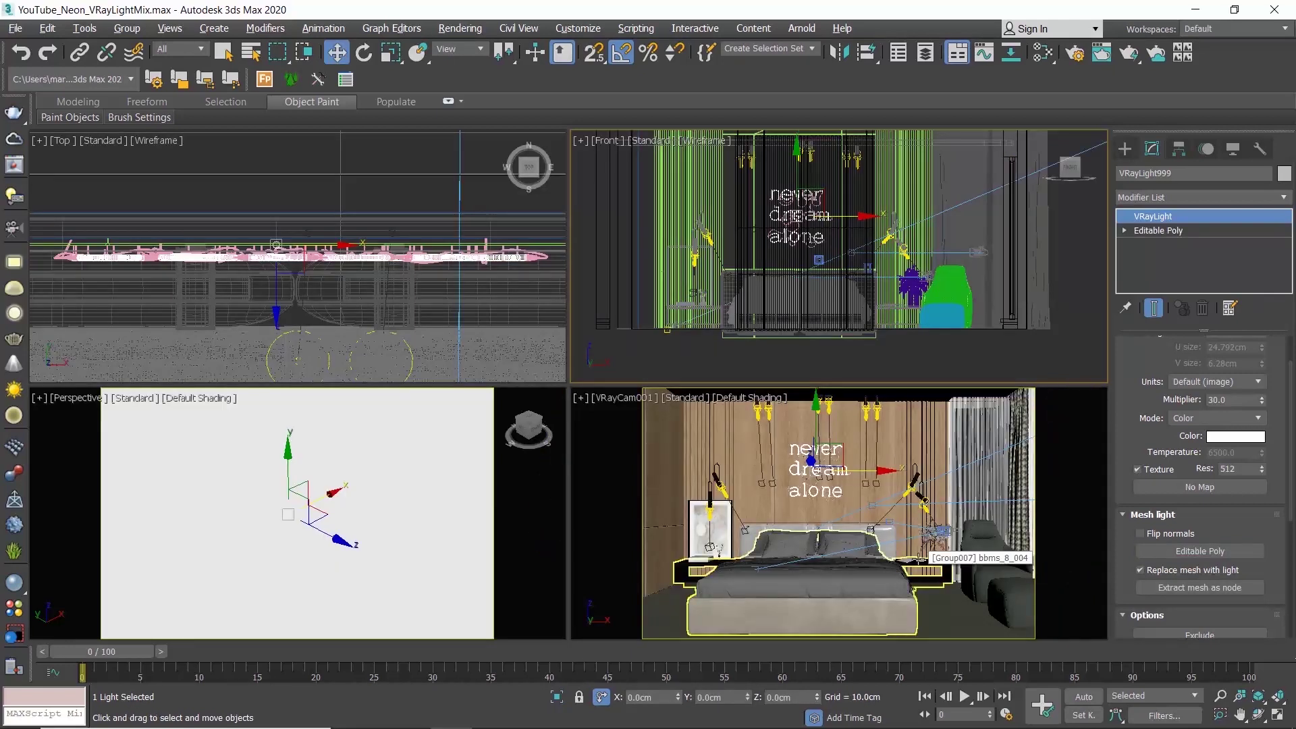
Maximize the camera view and set the light's colour mode to Temperature at 3500.
click(1278, 715)
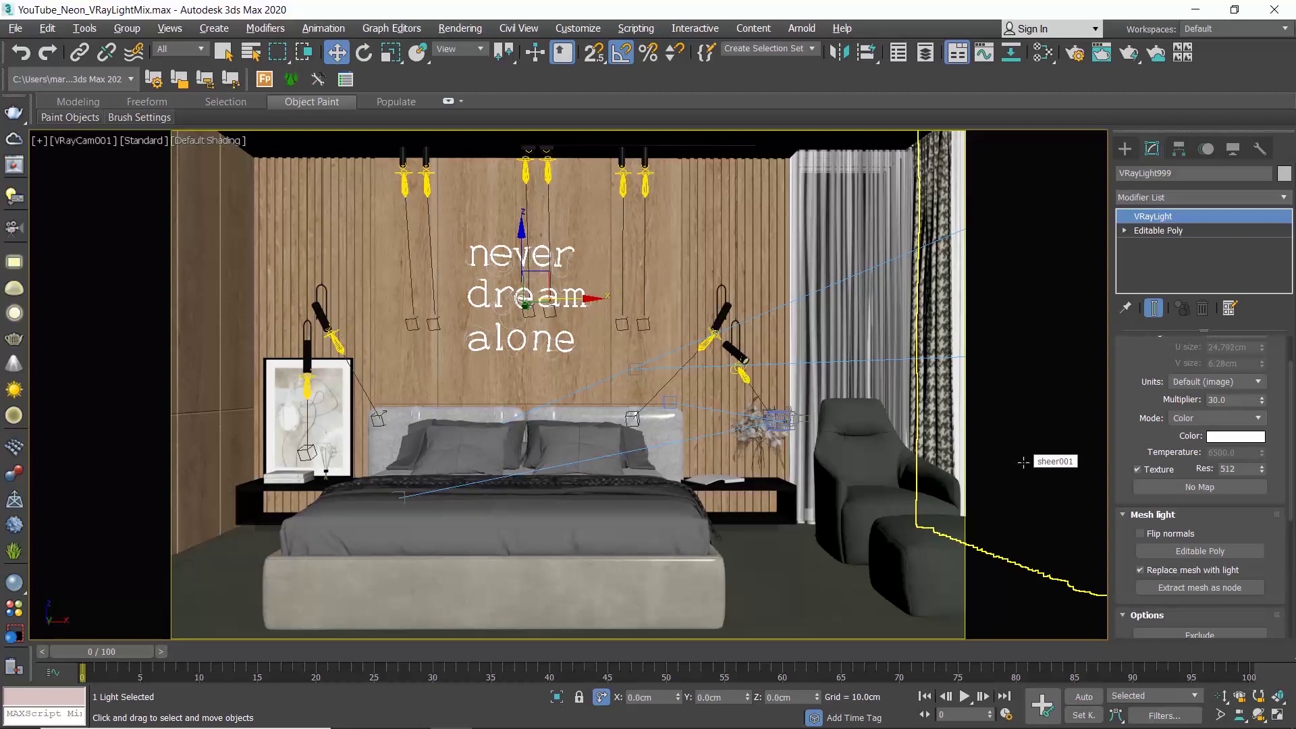
drag(1130, 351, 1145, 404)
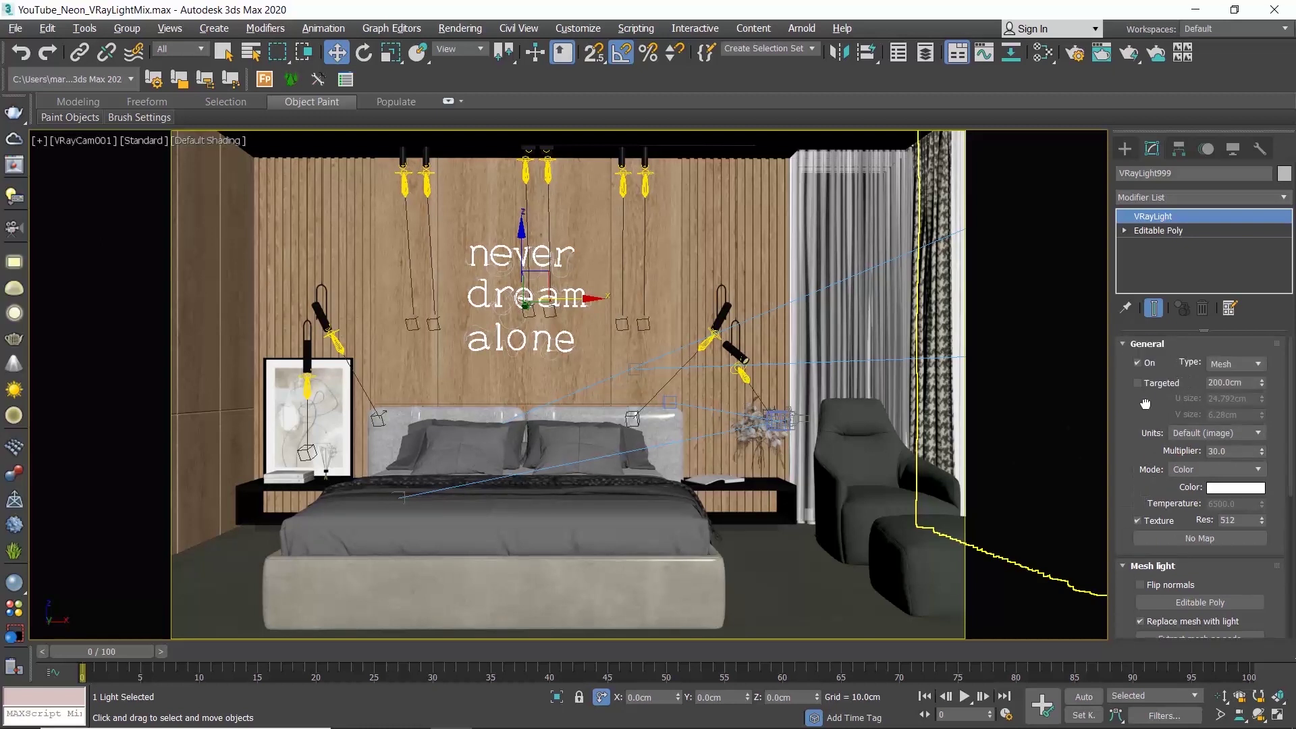
click(1258, 474)
click(1199, 495)
double_click(1212, 504)
text(3500)
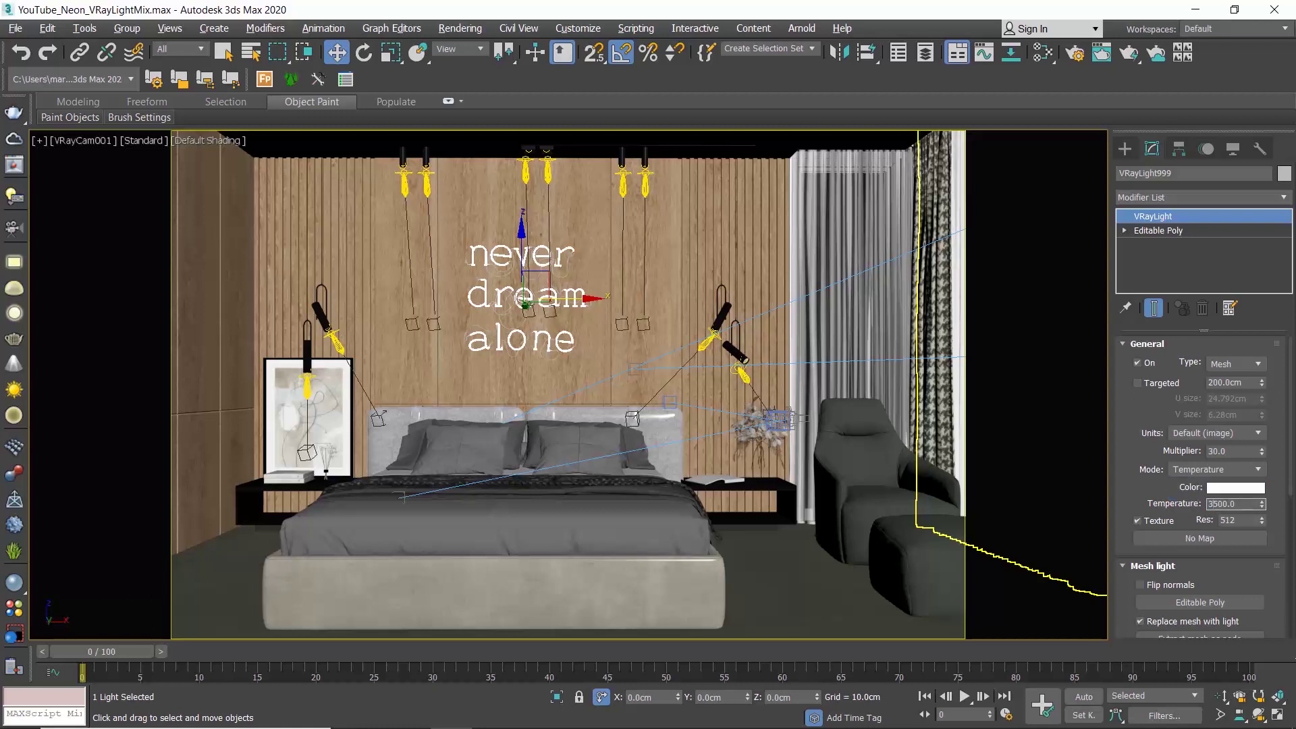
key(Return)
click(460, 29)
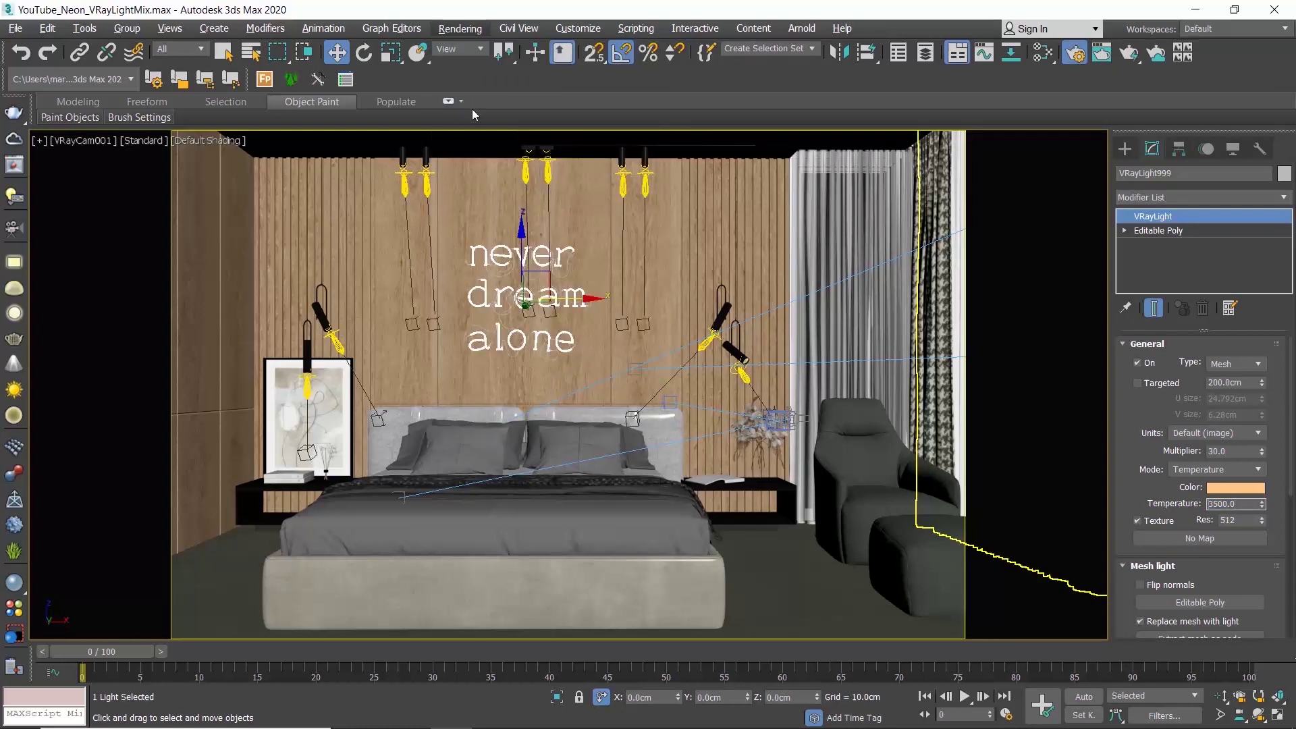
Open Render Setup with F10 and add a VRayDenoiser render element.
key(F10)
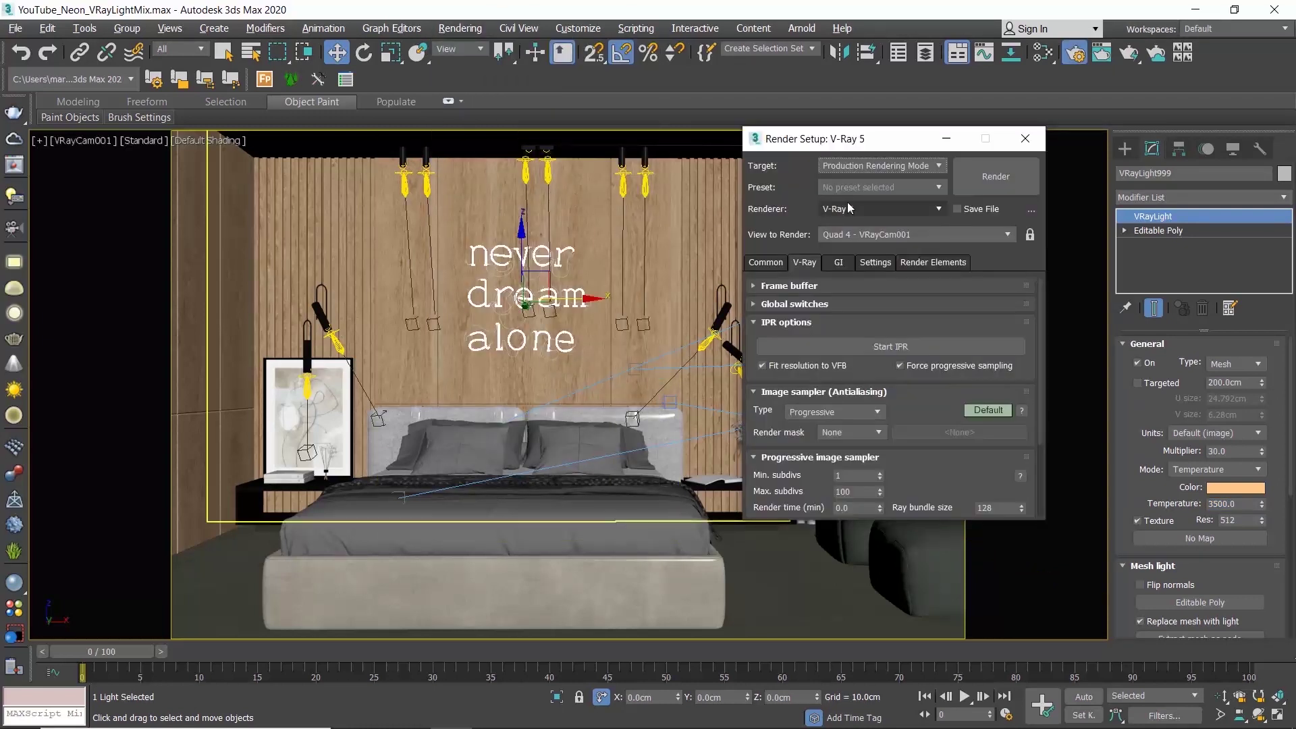
drag(877, 137, 644, 159)
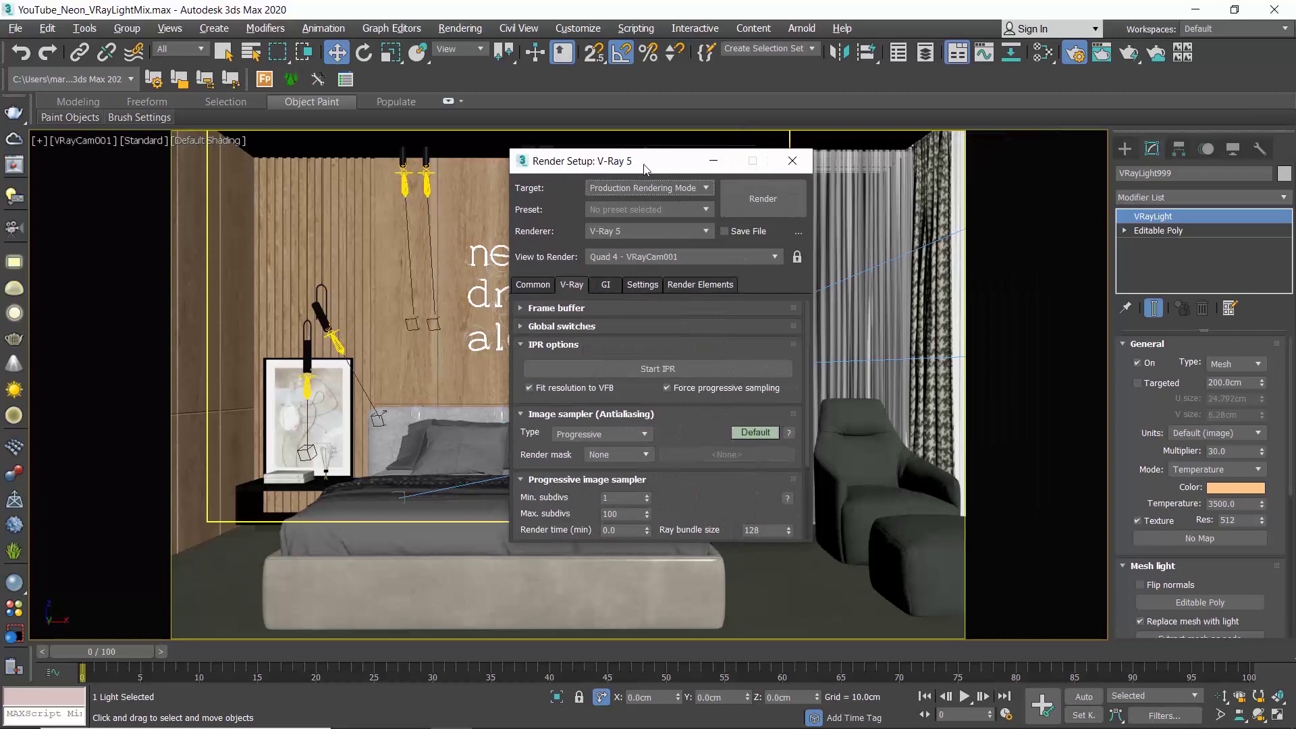
click(537, 286)
click(610, 285)
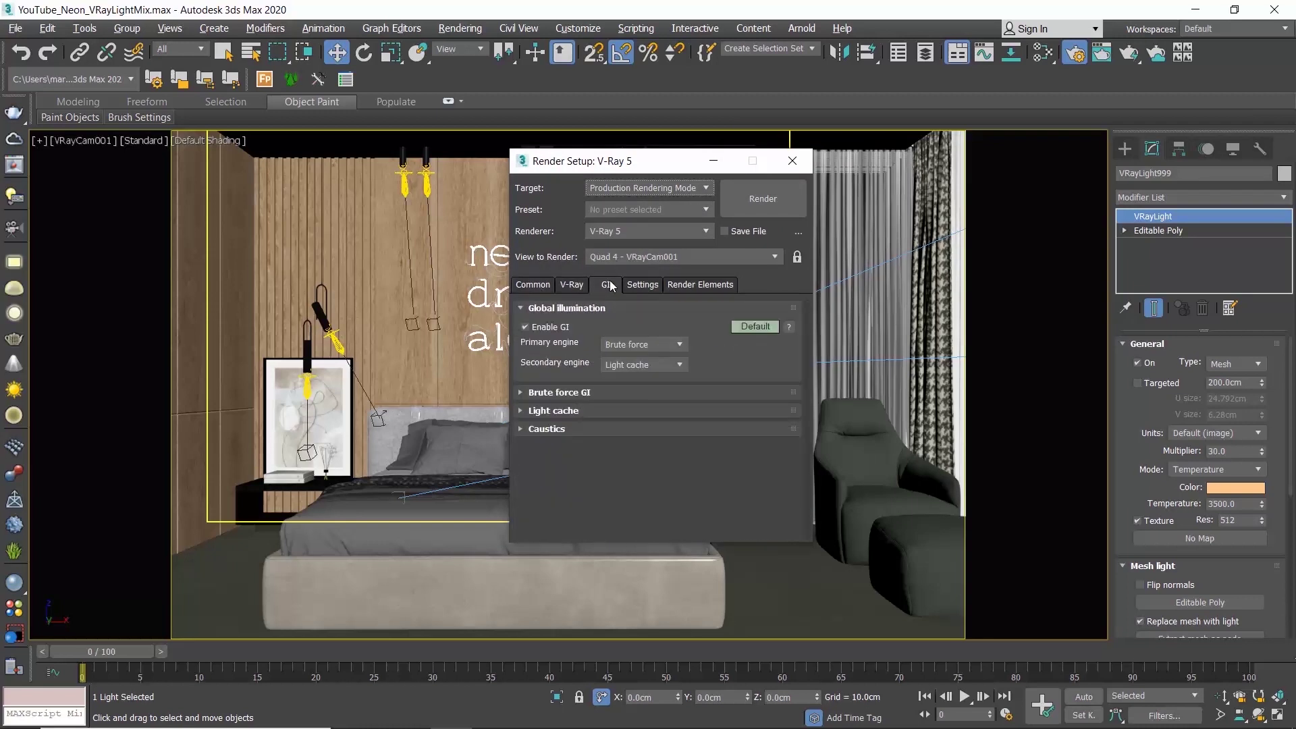
click(731, 285)
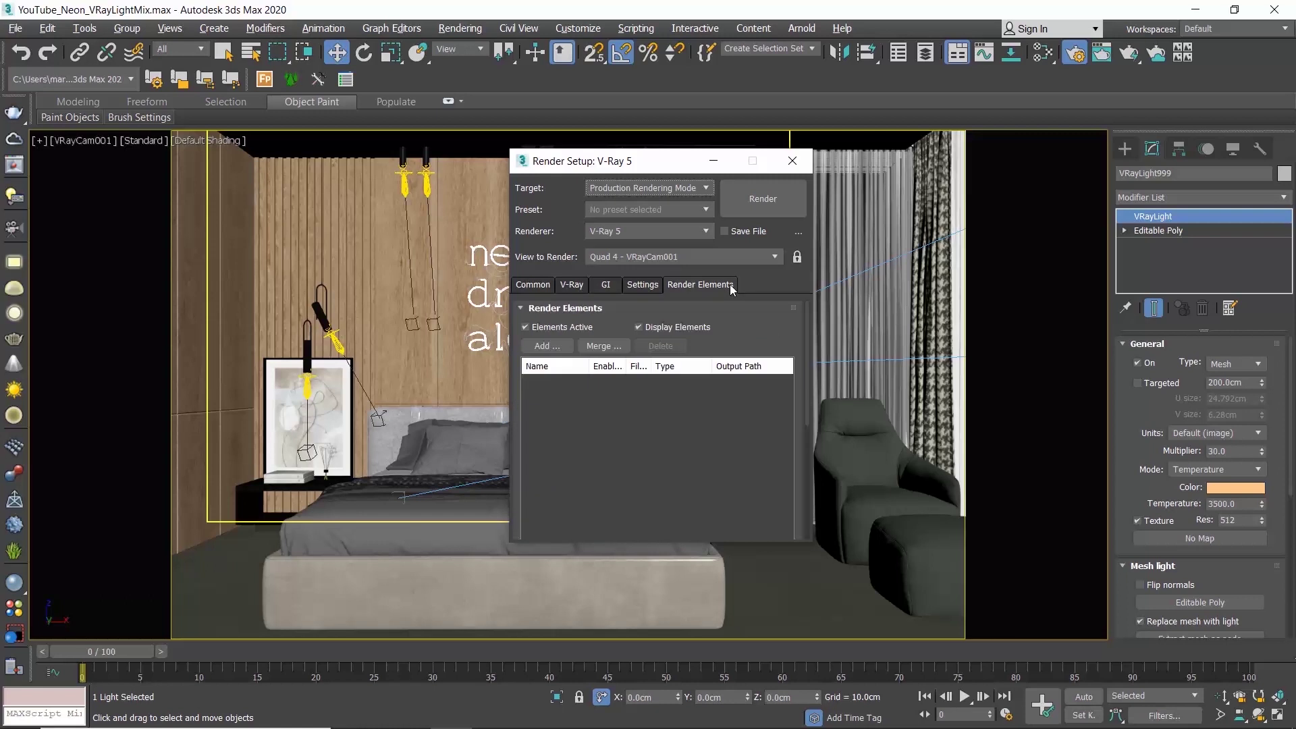
click(550, 346)
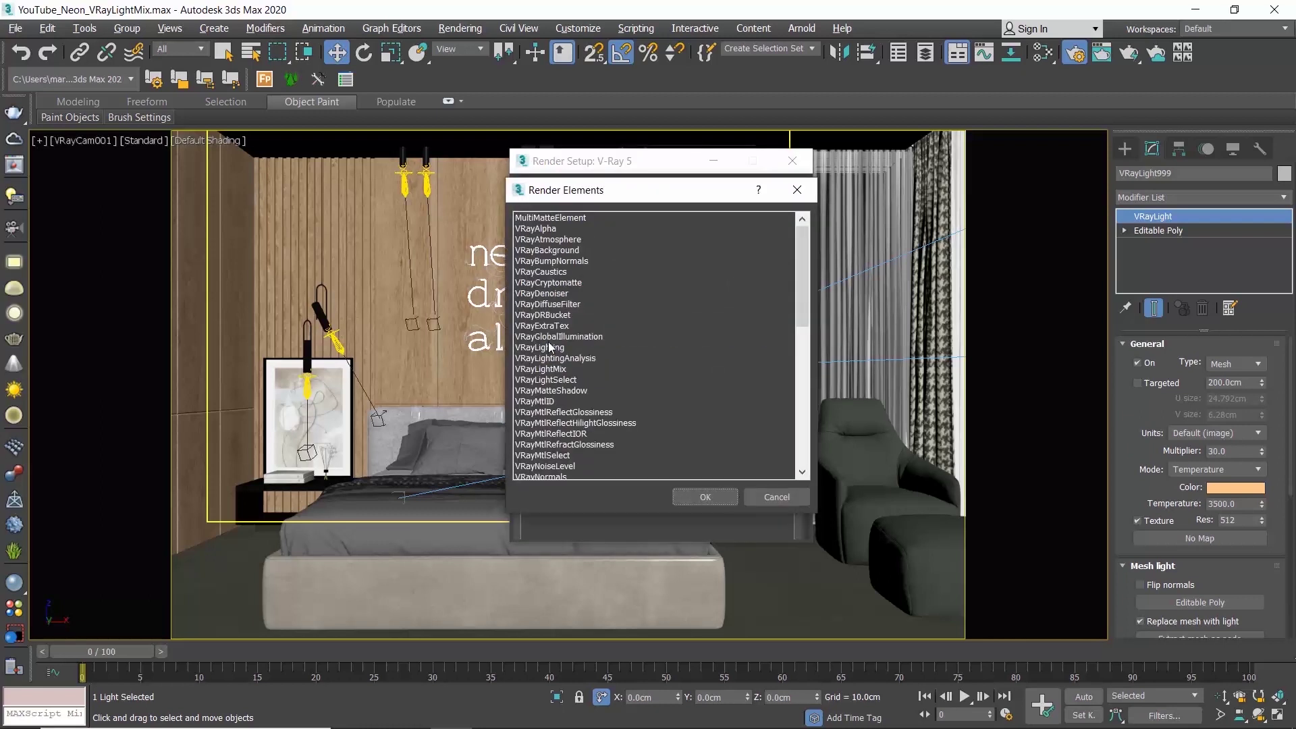
click(558, 294)
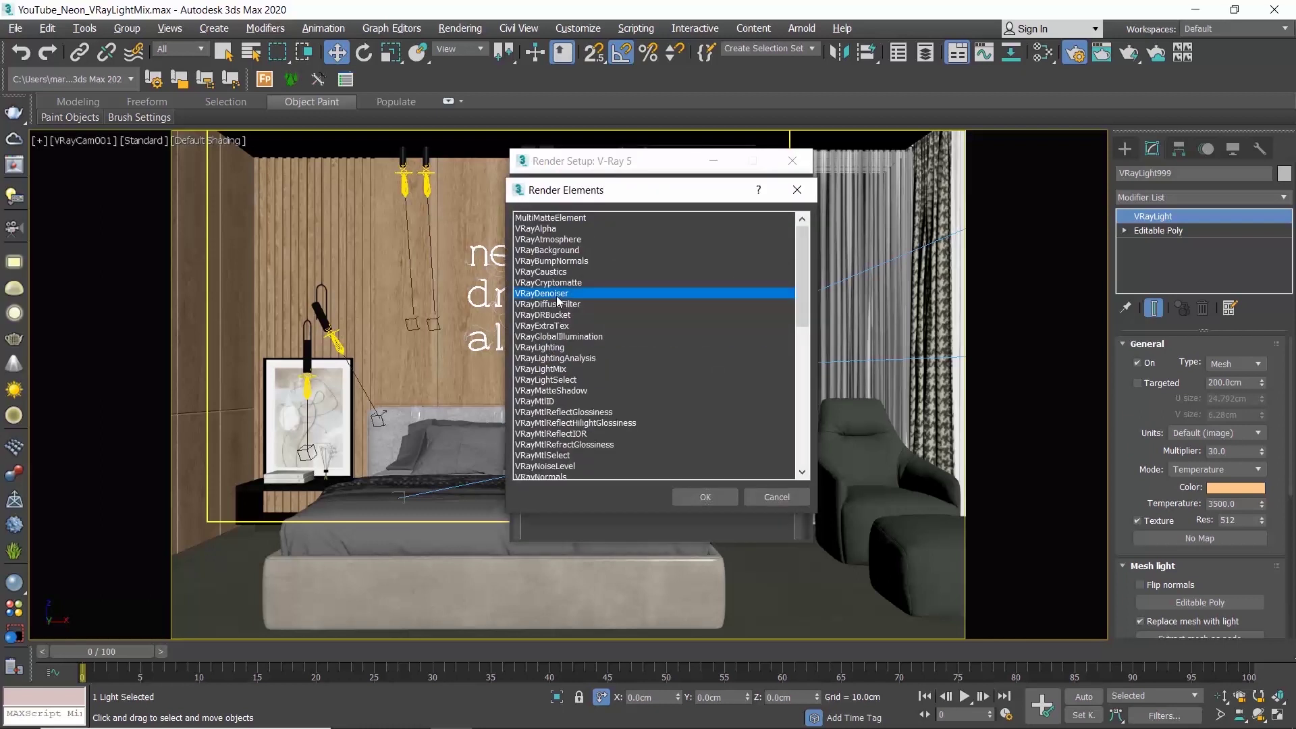
click(698, 493)
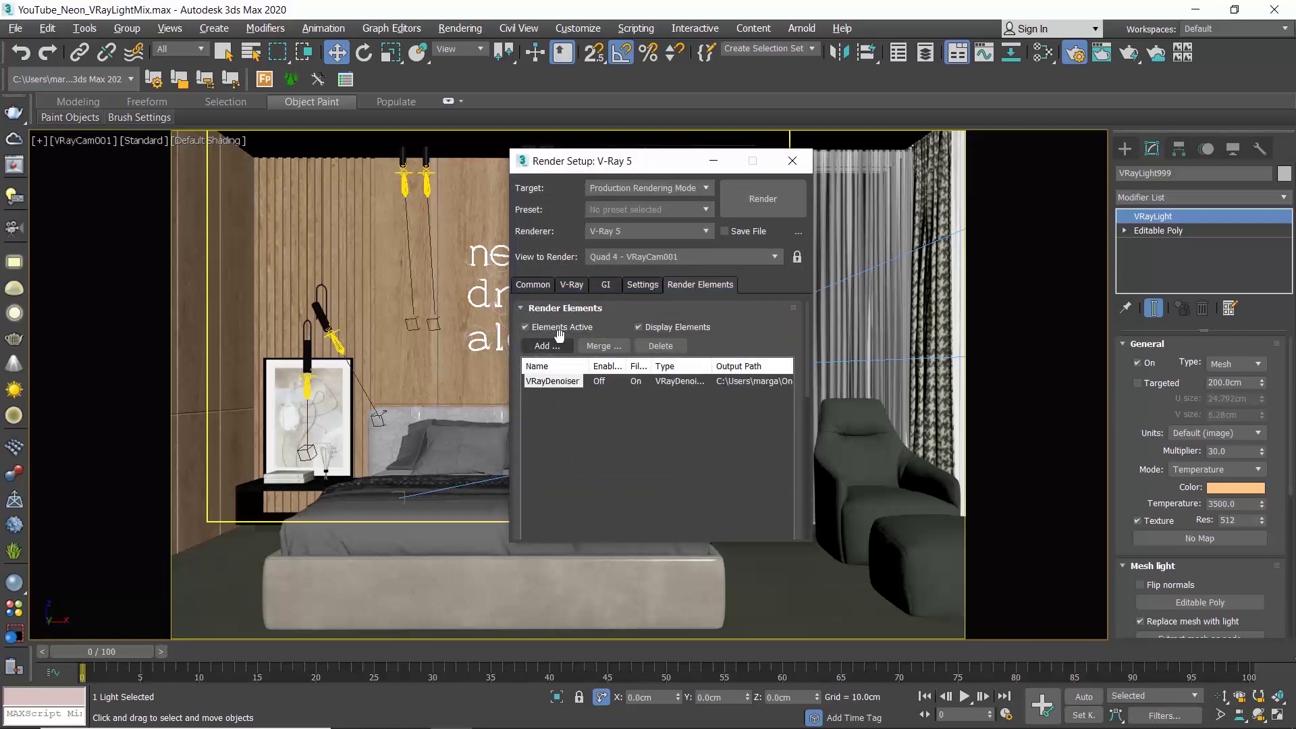
Add a VRayLightMix render element and start rendering the camera view.
click(553, 347)
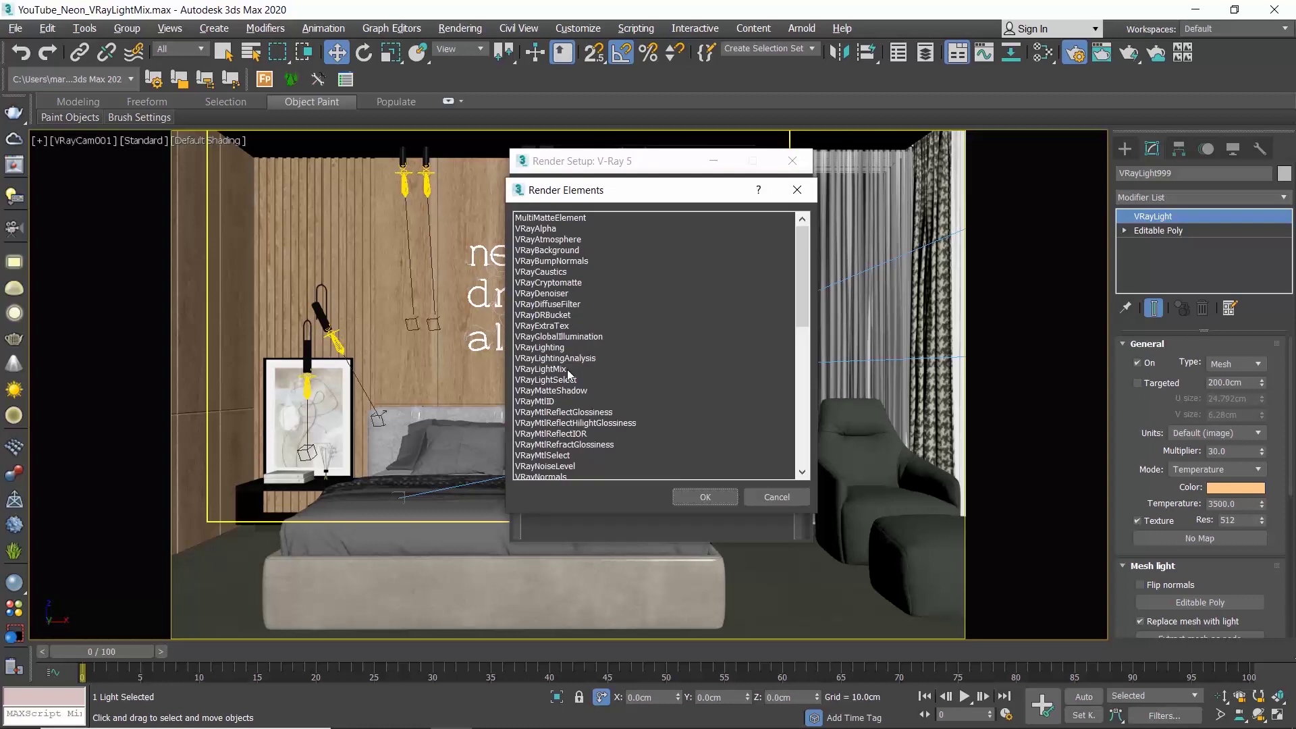
click(567, 370)
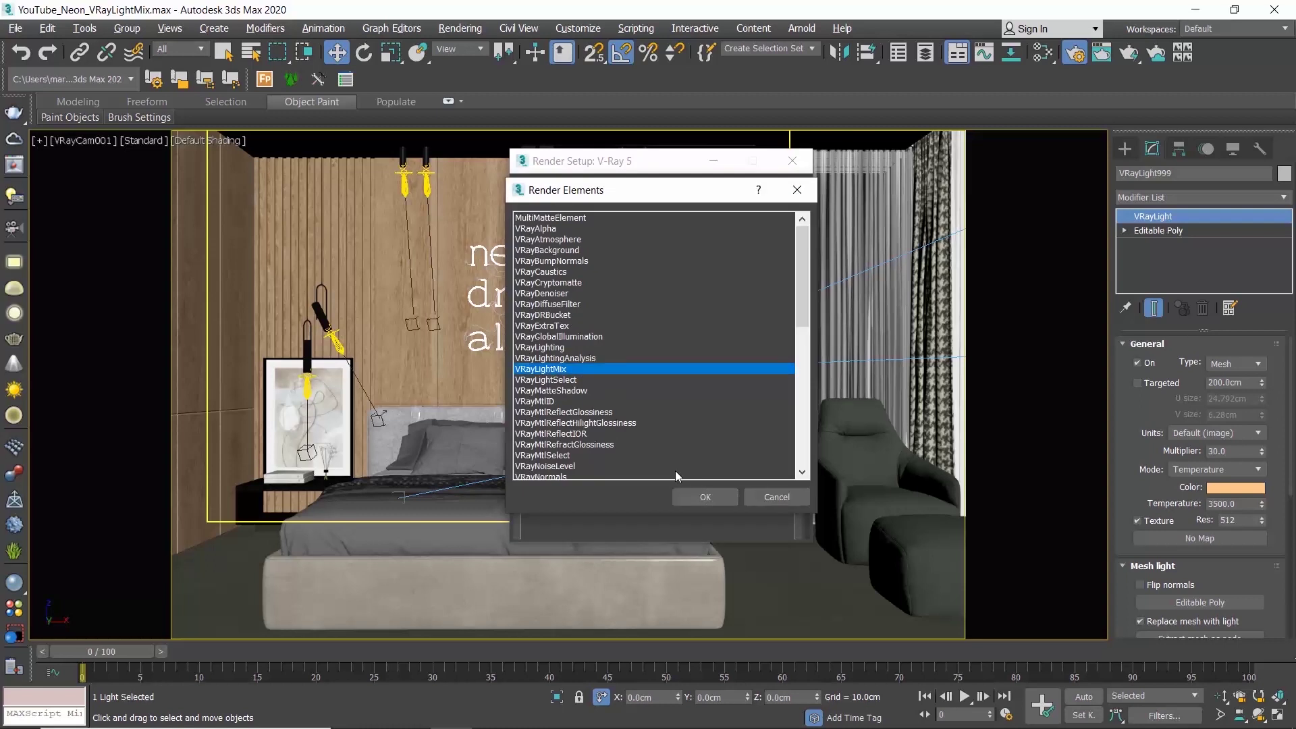
click(704, 497)
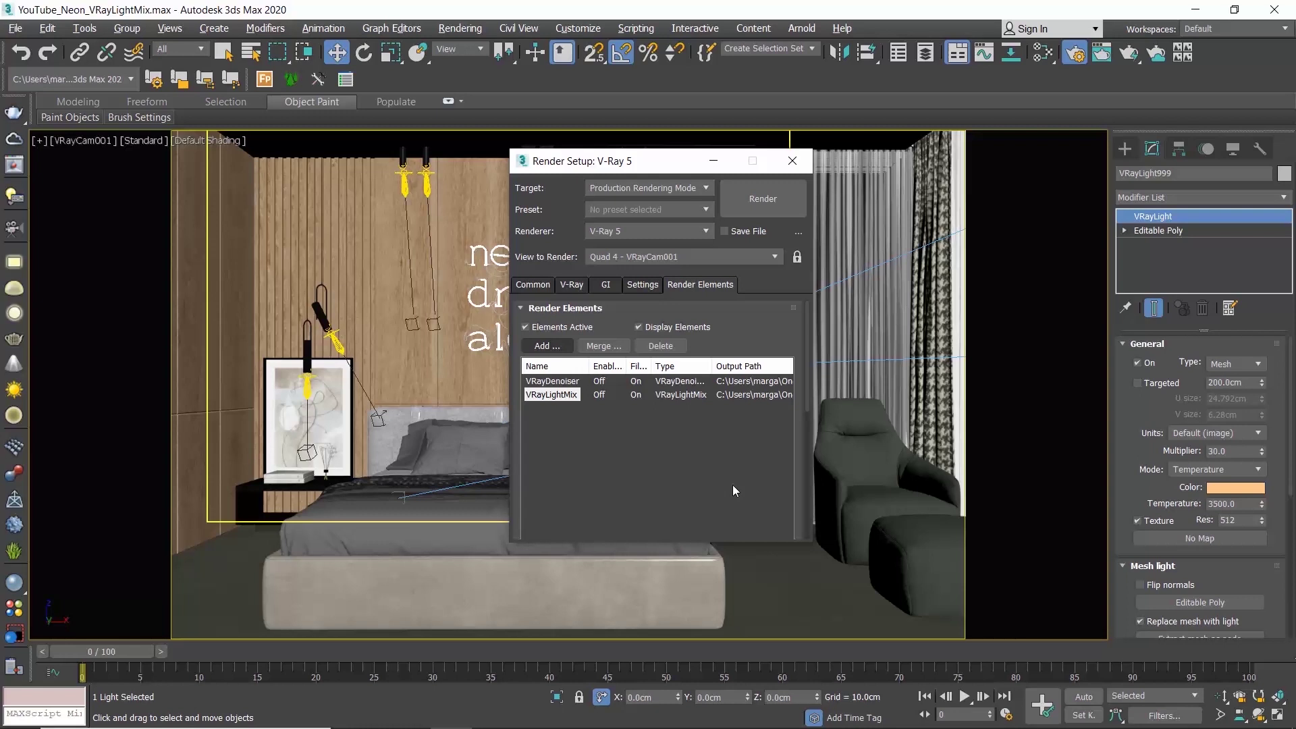
click(775, 200)
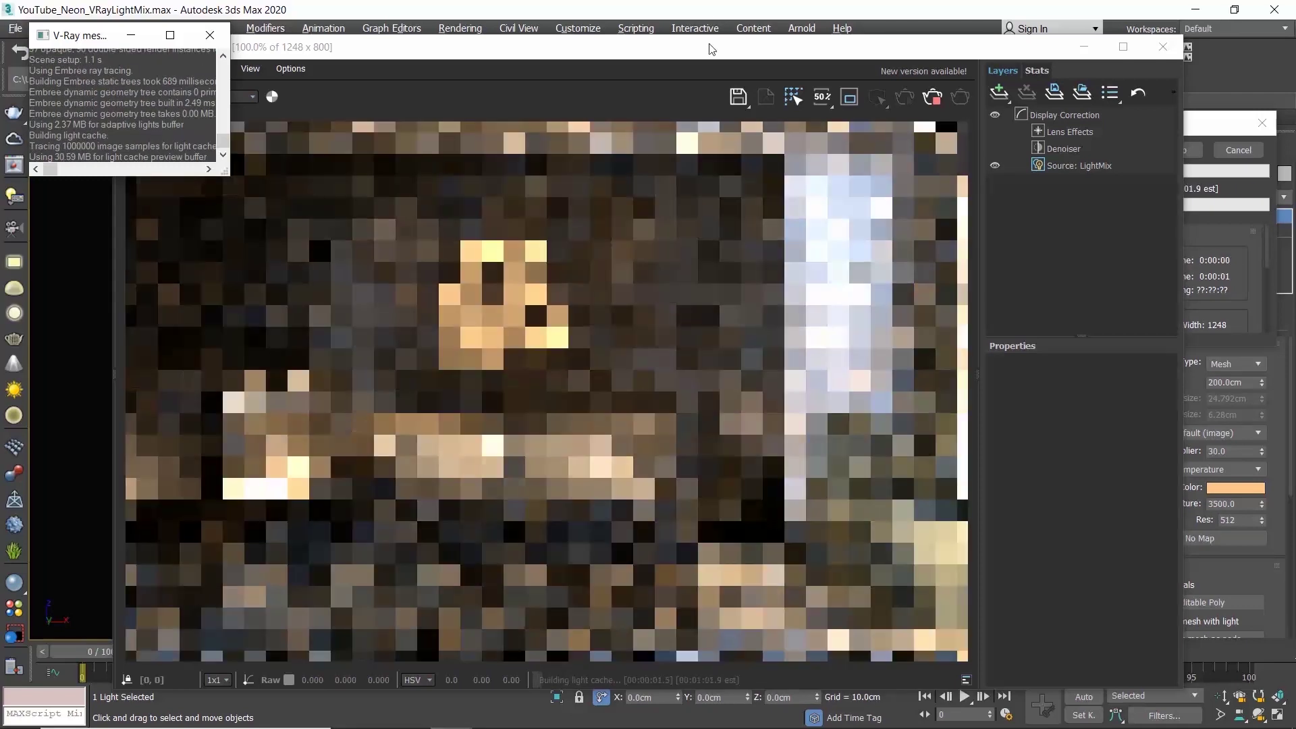
Reposition the V-Ray Frame Buffer and let the render refine to pass 22.
click(710, 49)
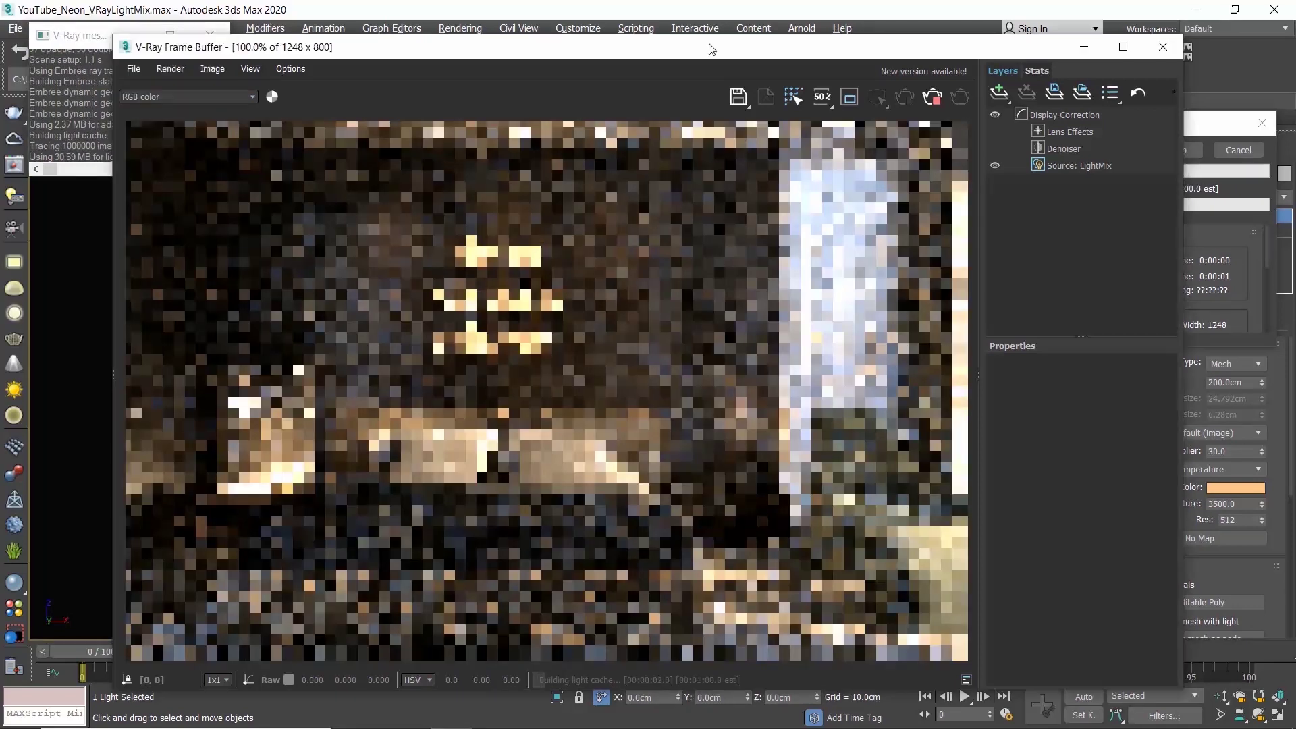
drag(710, 48, 646, 37)
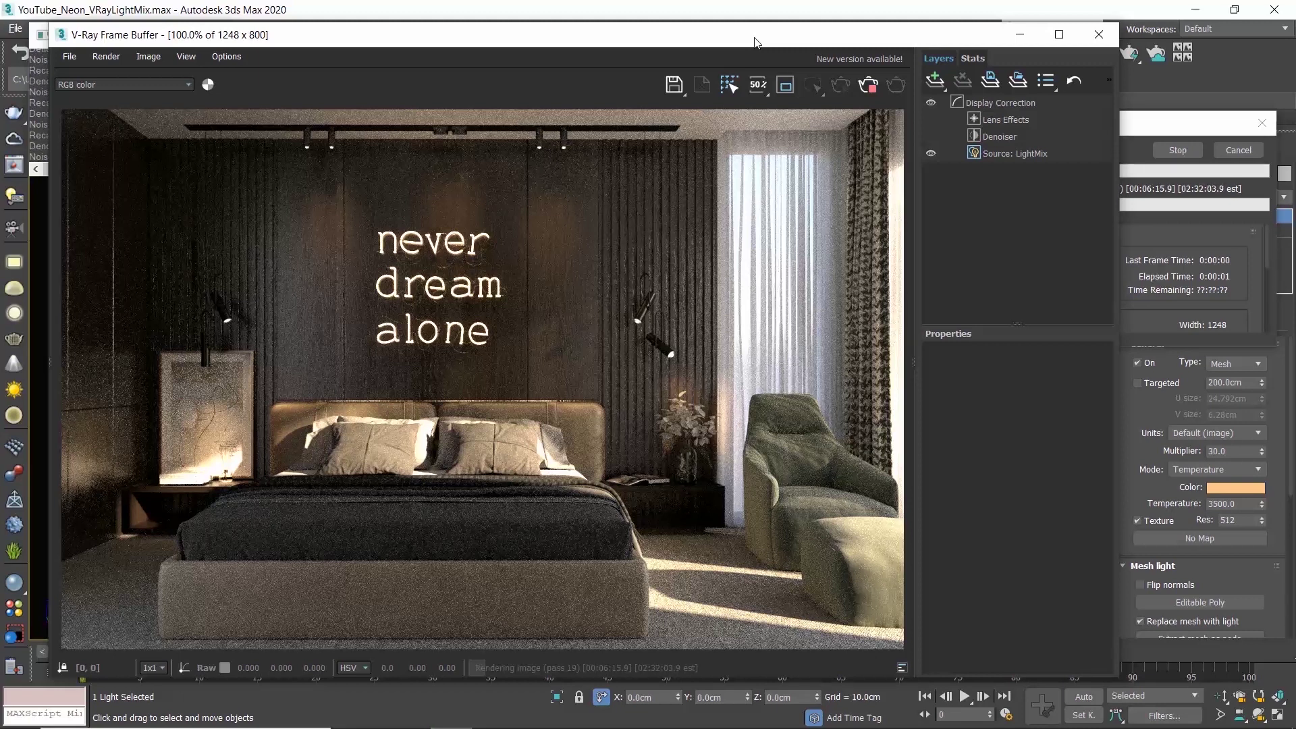
click(1155, 130)
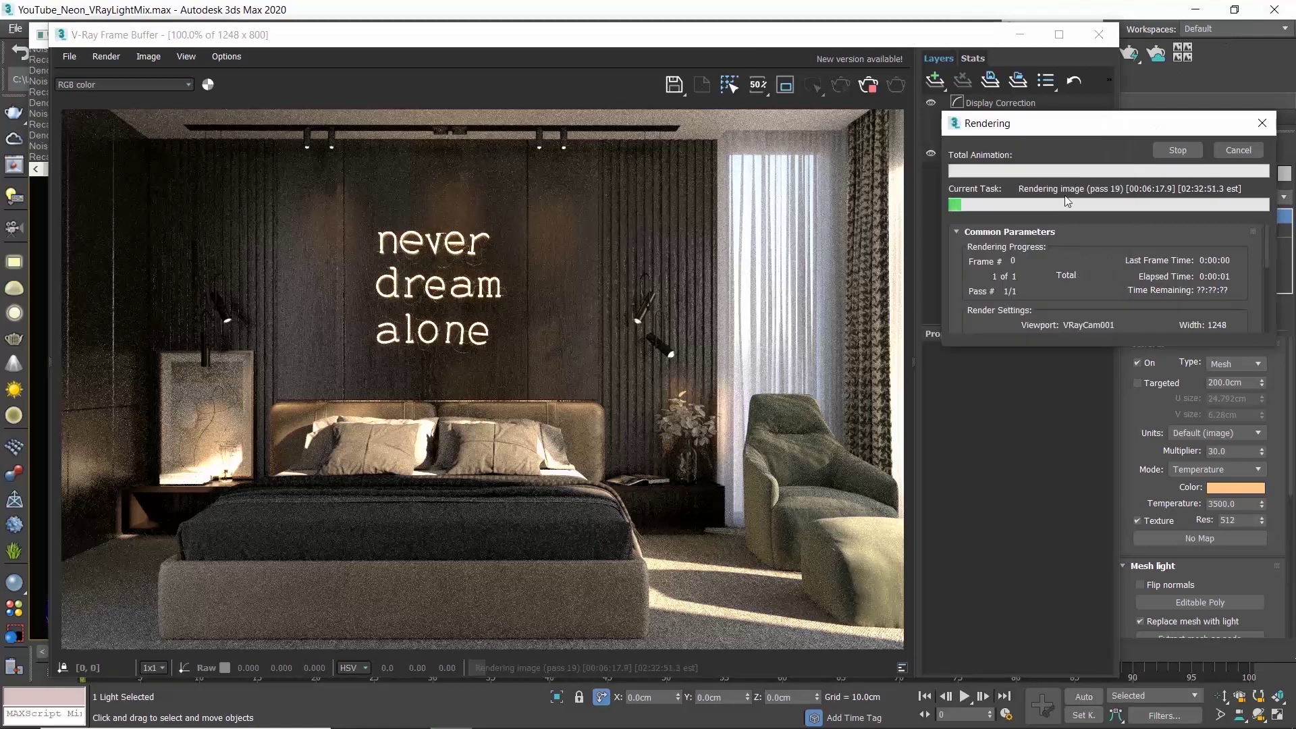
click(950, 37)
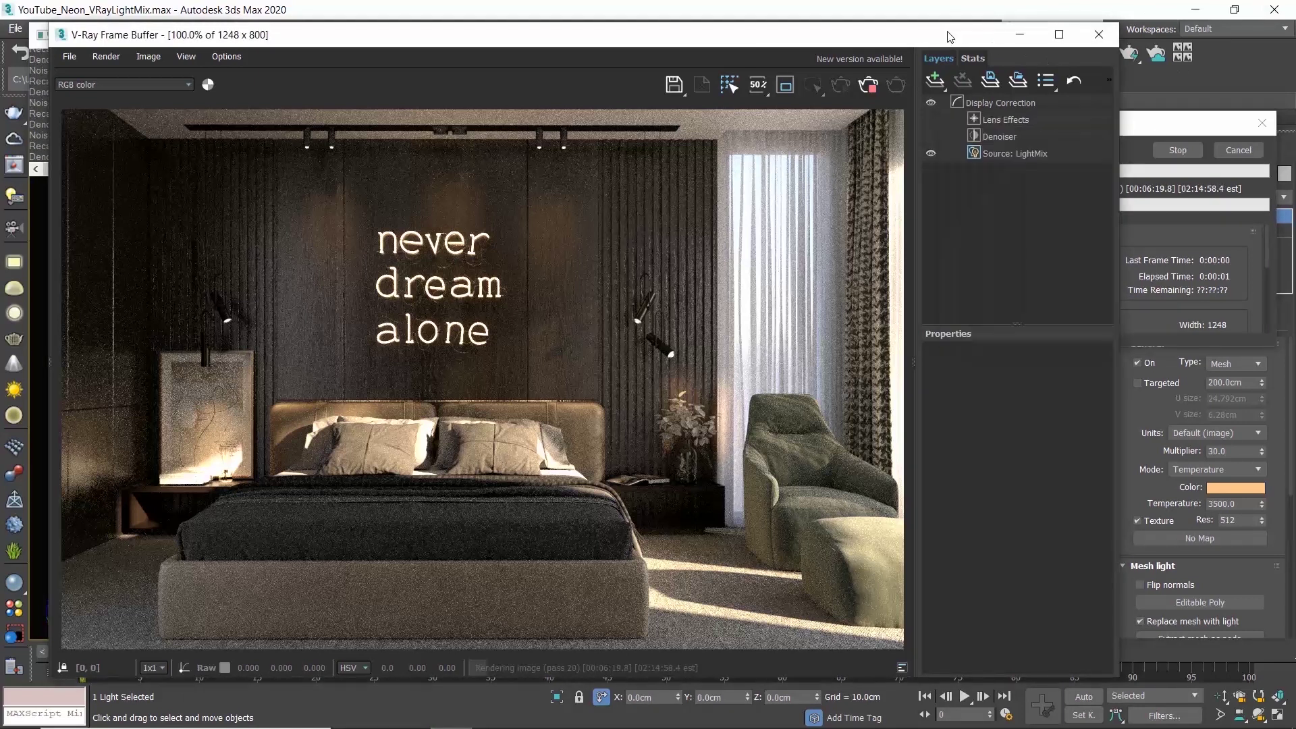
Select Source: LightMix in the VFB Layers panel to list each light at 1.000.
click(1020, 153)
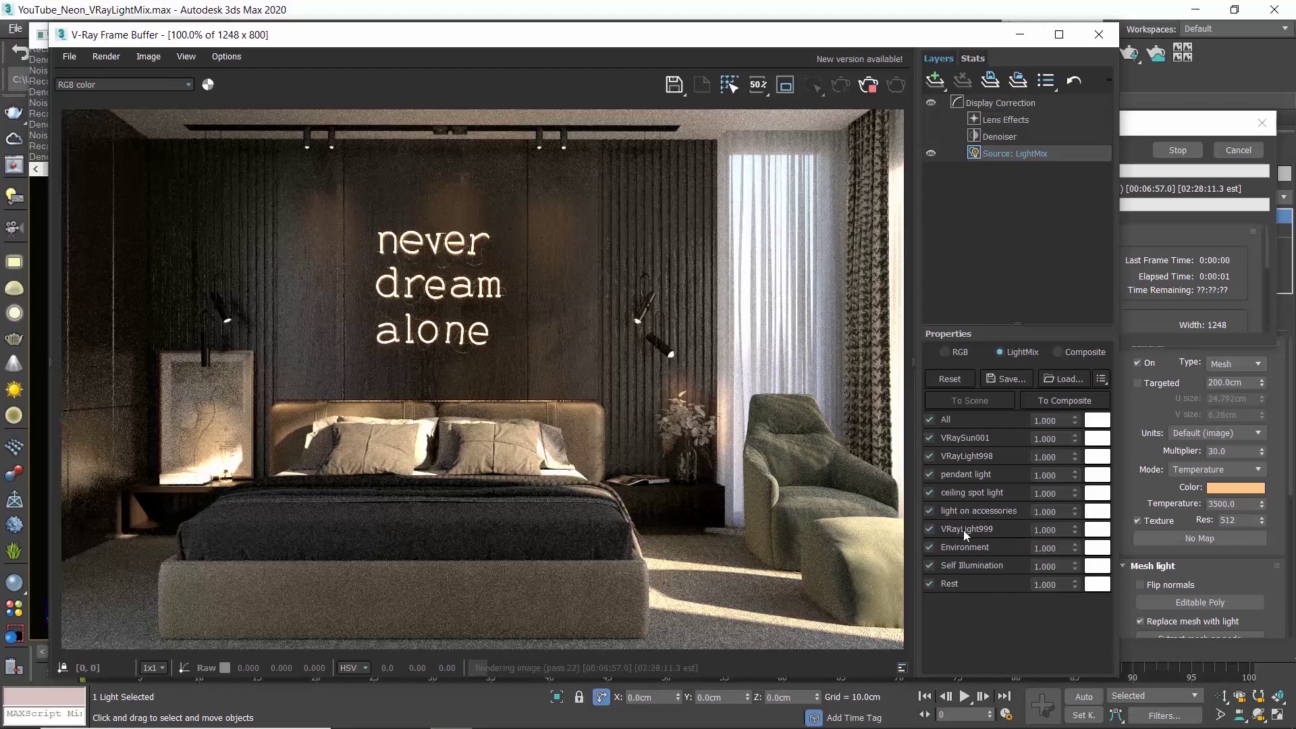
Toggle VRayLight999 off and on to confirm it is the neon sign, then try LightMix multipliers 2 and 10 before settling on 3.
click(931, 532)
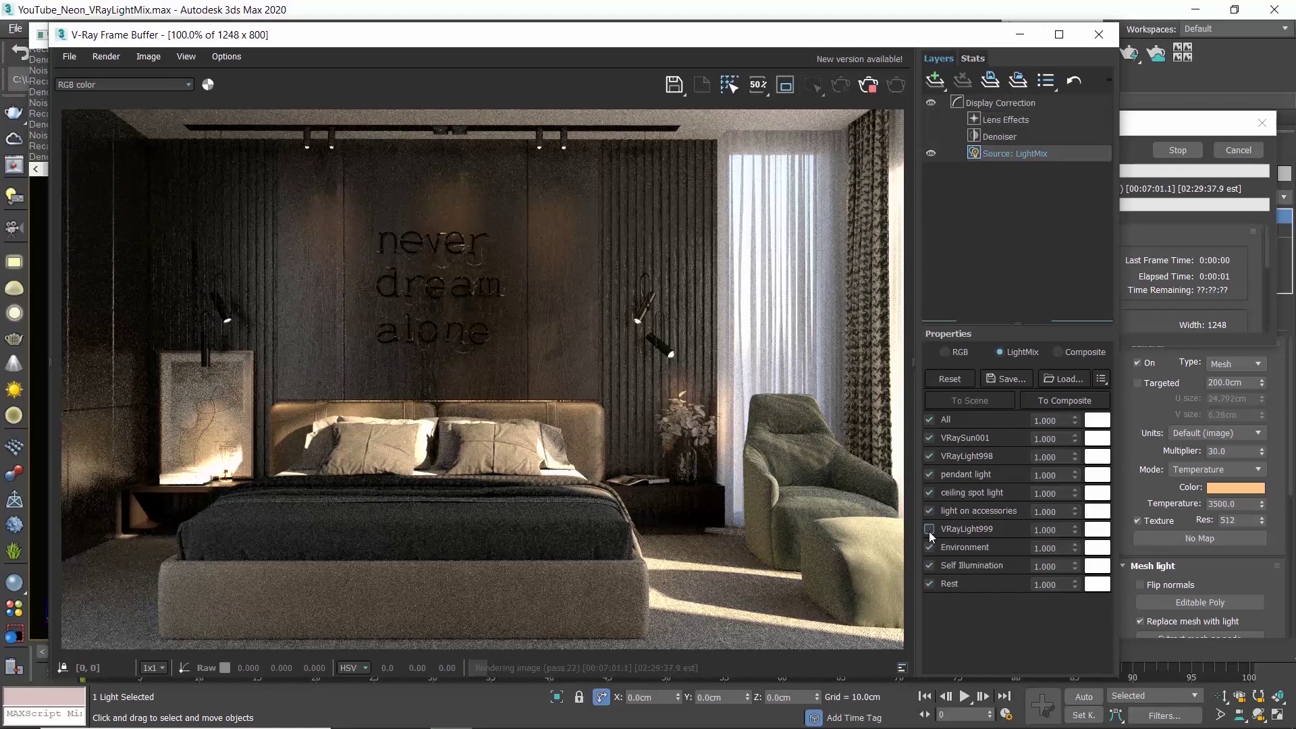
click(930, 529)
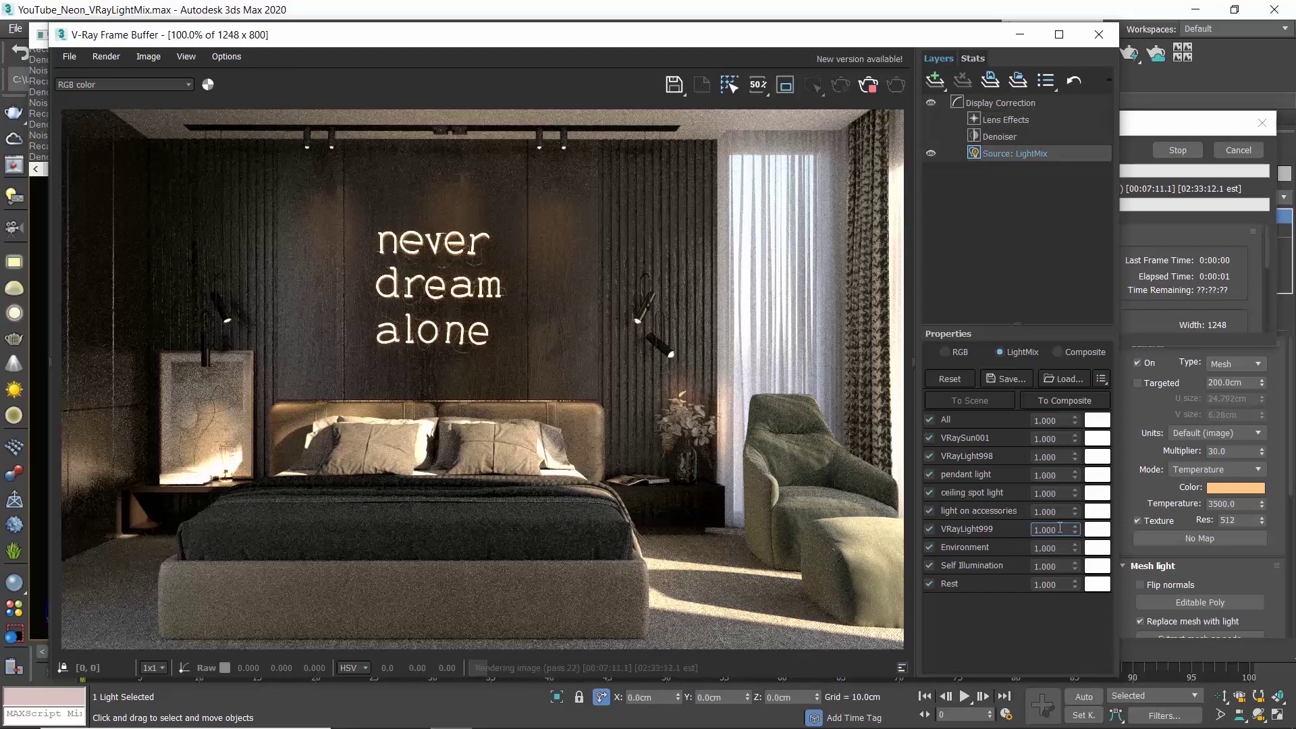
drag(1063, 529, 986, 528)
text(2)
key(Return)
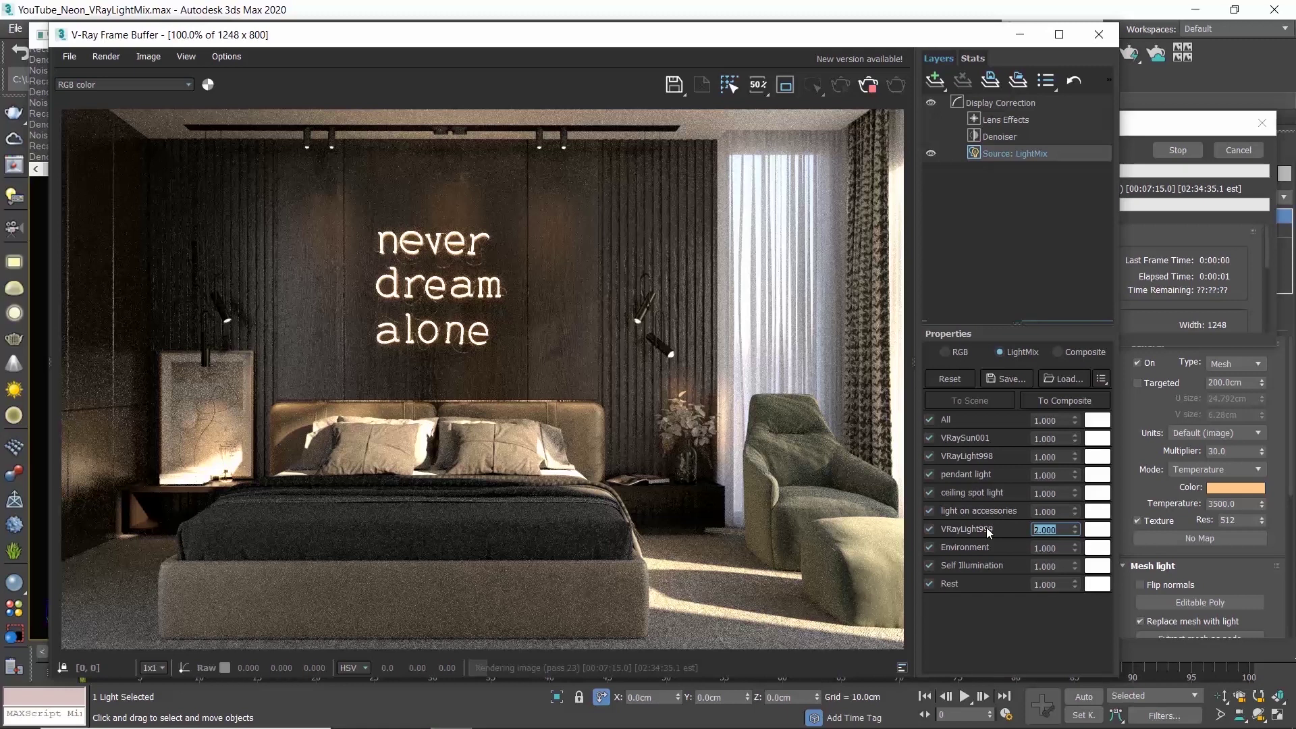
text(10)
key(Return)
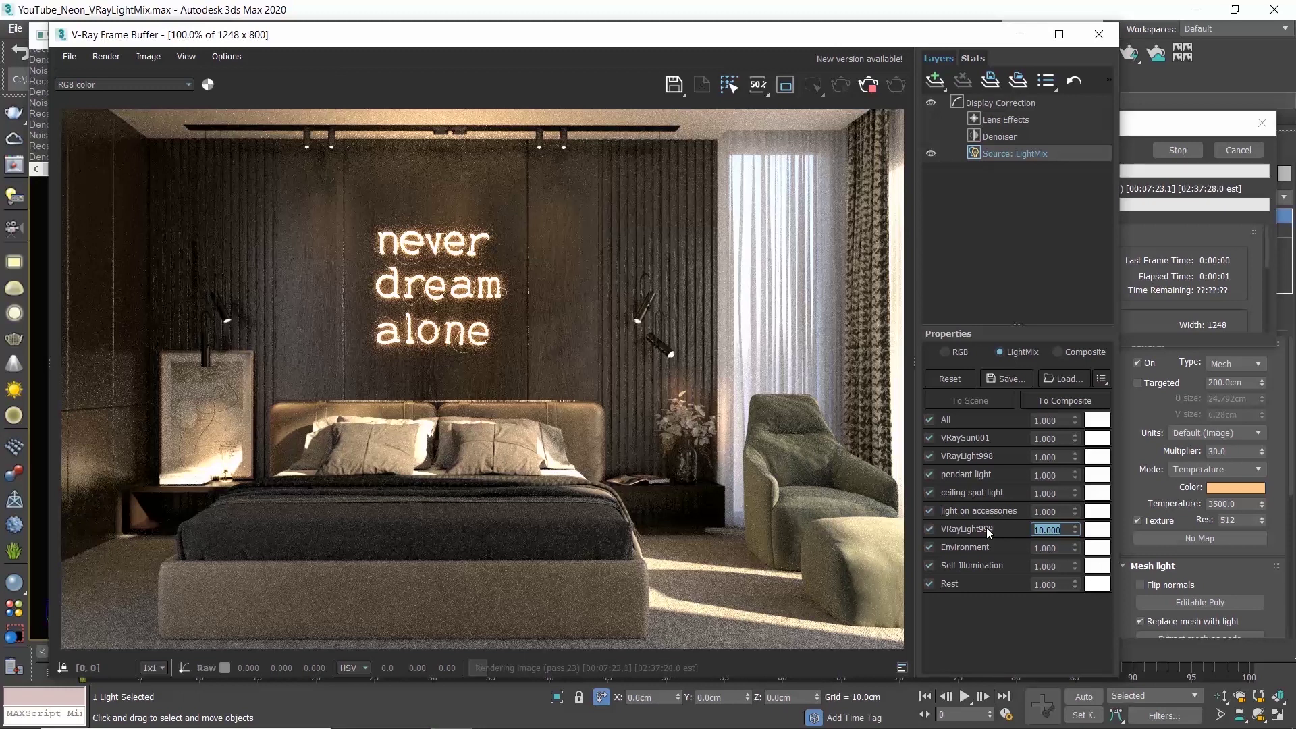
text(3)
key(Return)
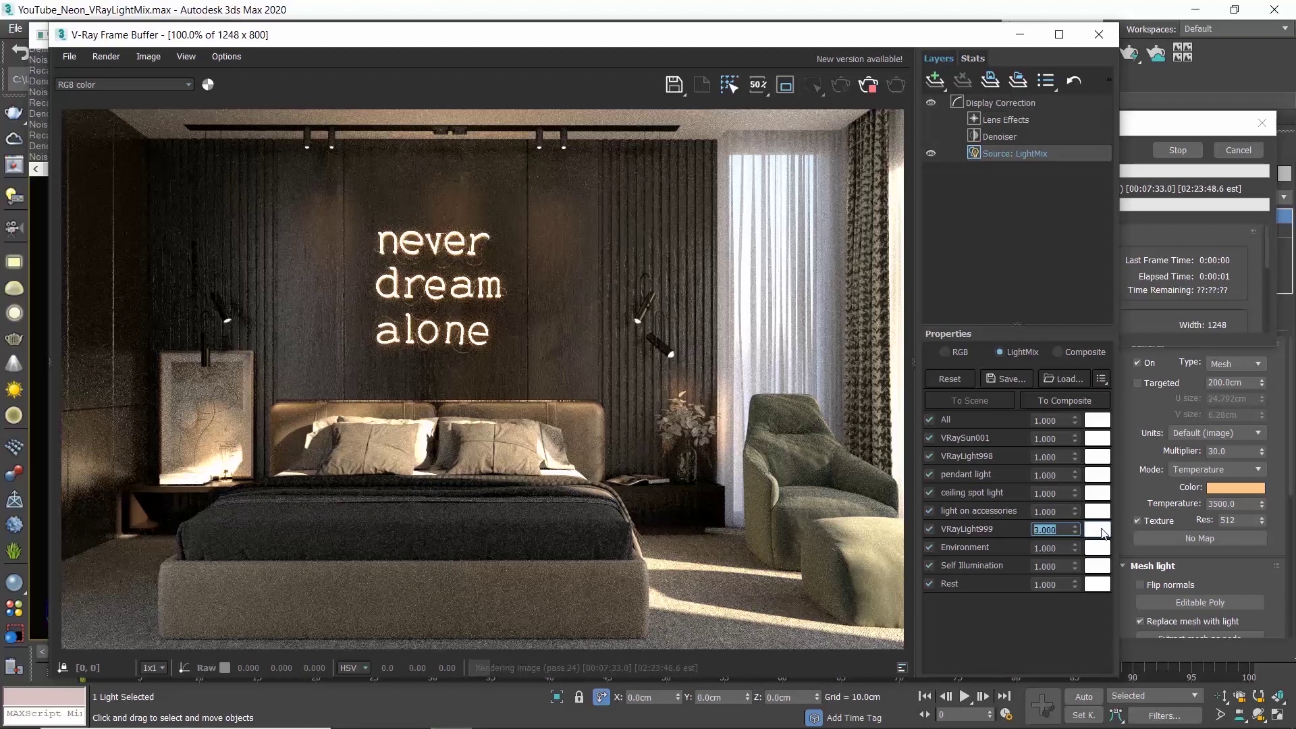
Give VRayLight999 a pink-red LightMix colour through its Select Color picker.
click(1100, 533)
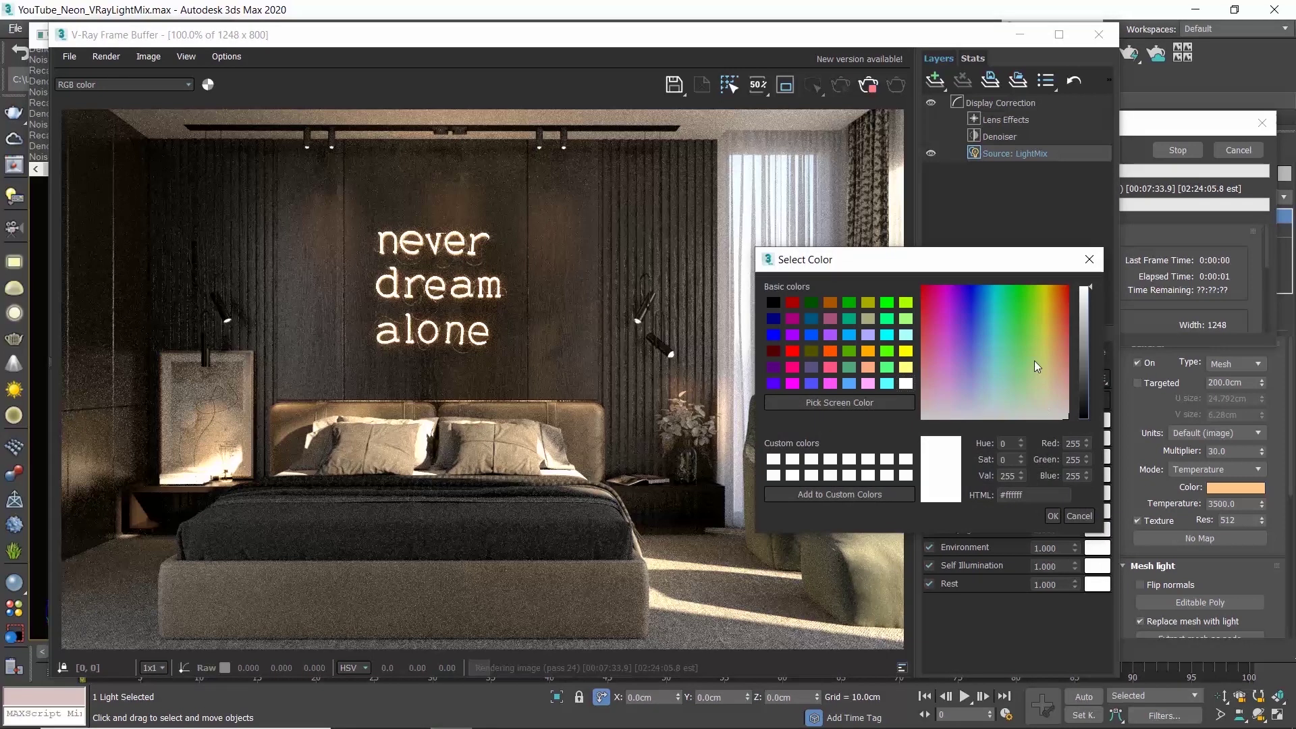
click(1057, 311)
drag(1056, 311, 941, 301)
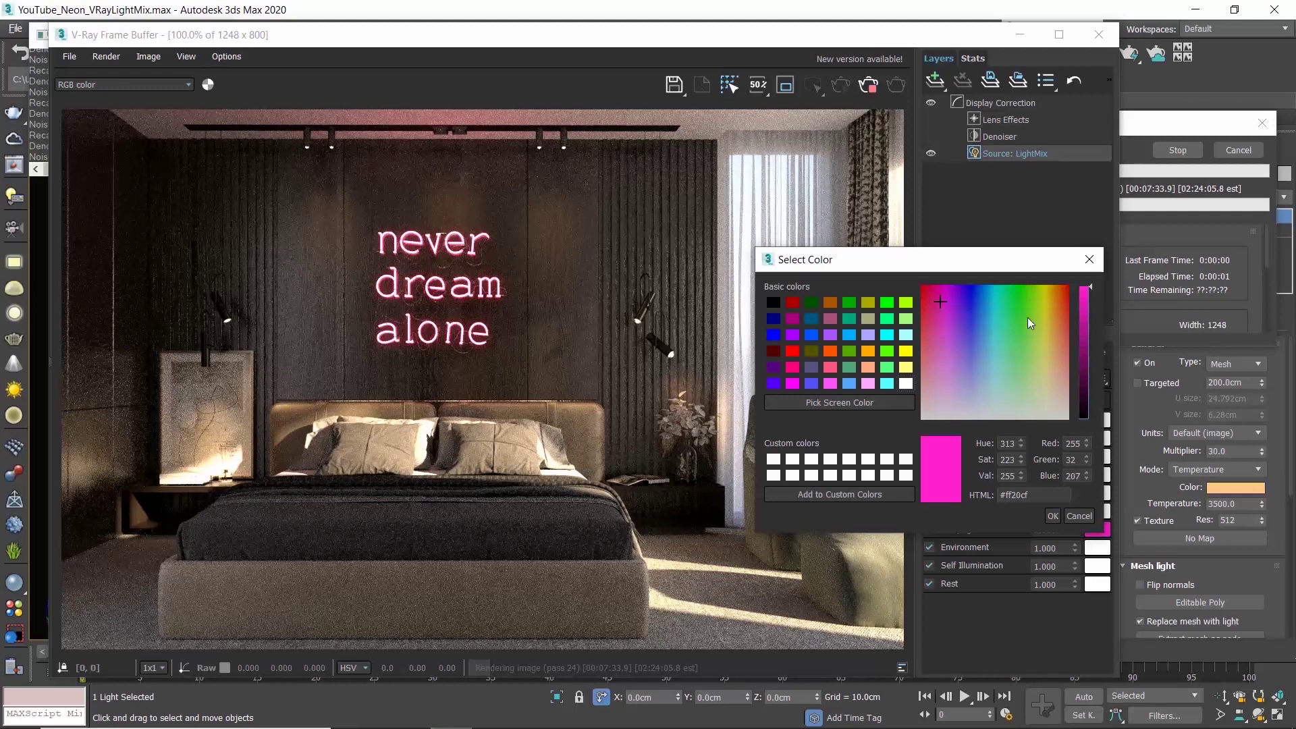
drag(1027, 317, 929, 301)
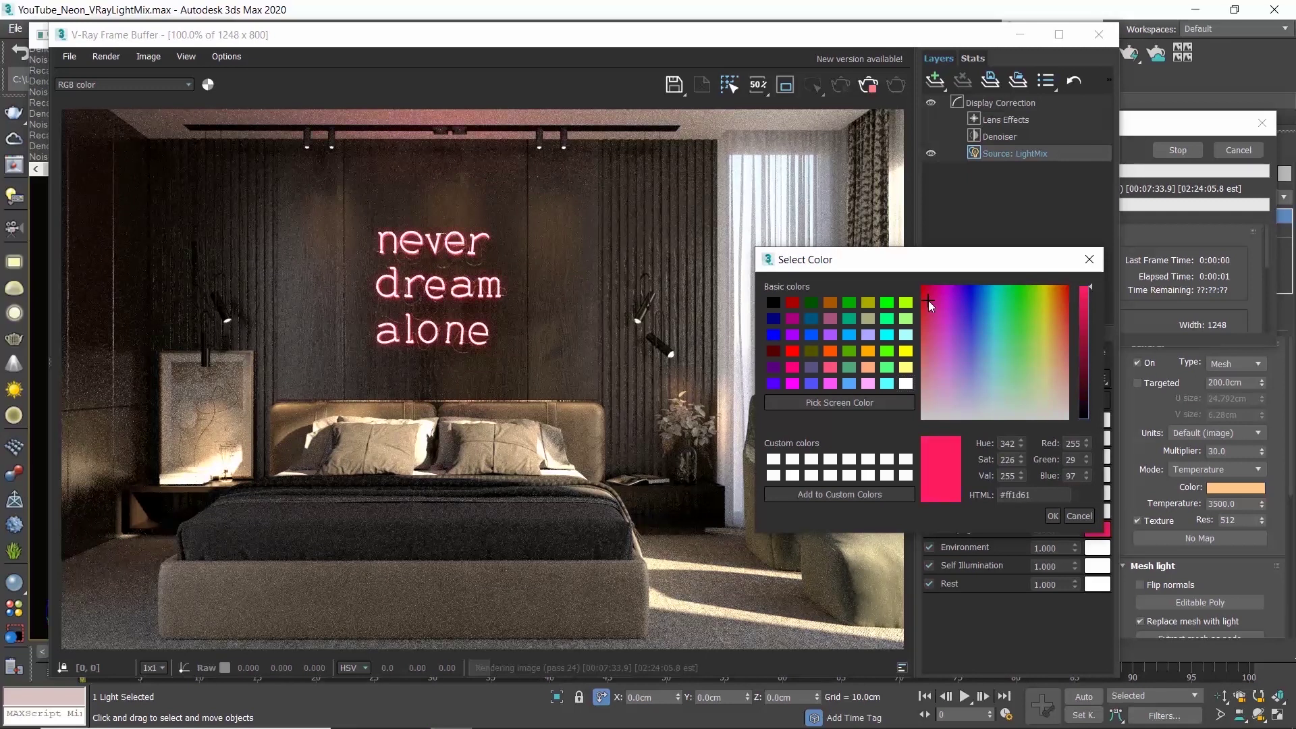
click(1050, 516)
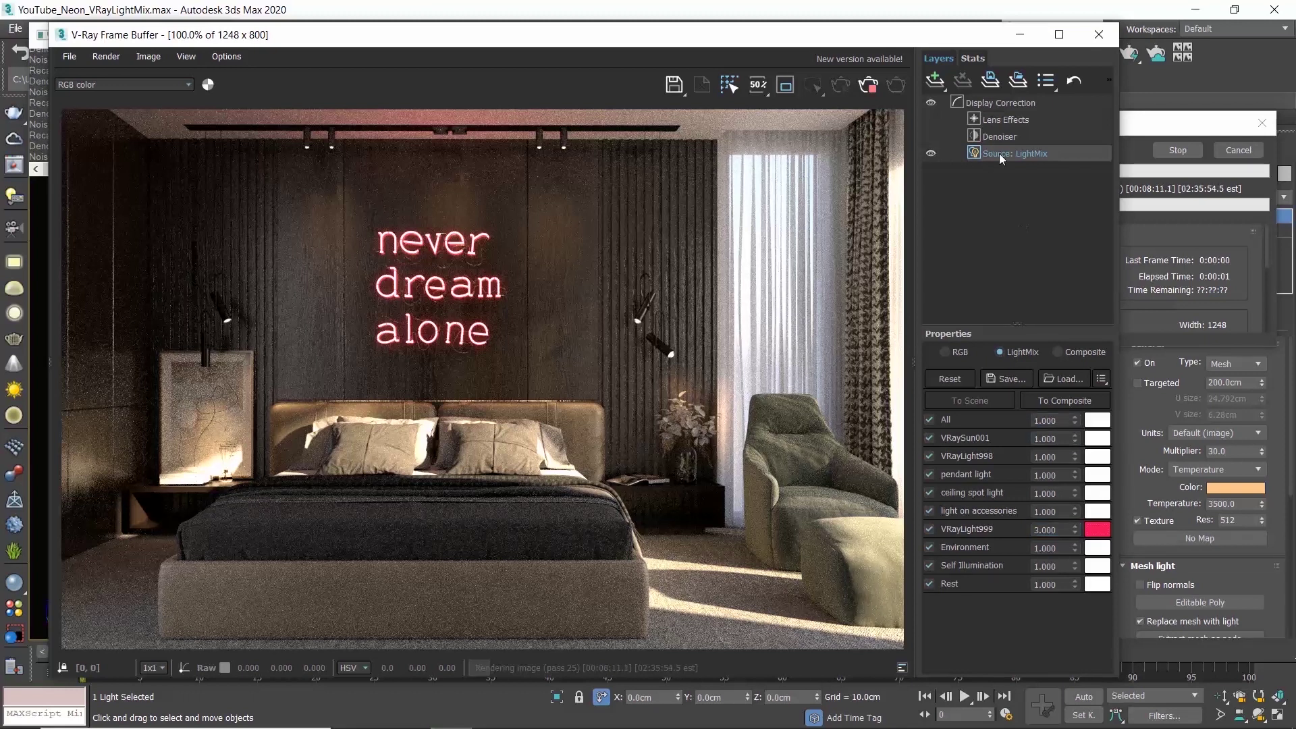
Enable the Lens Effects bloom/glare with size 30.457 and intensity 2.030.
click(1007, 121)
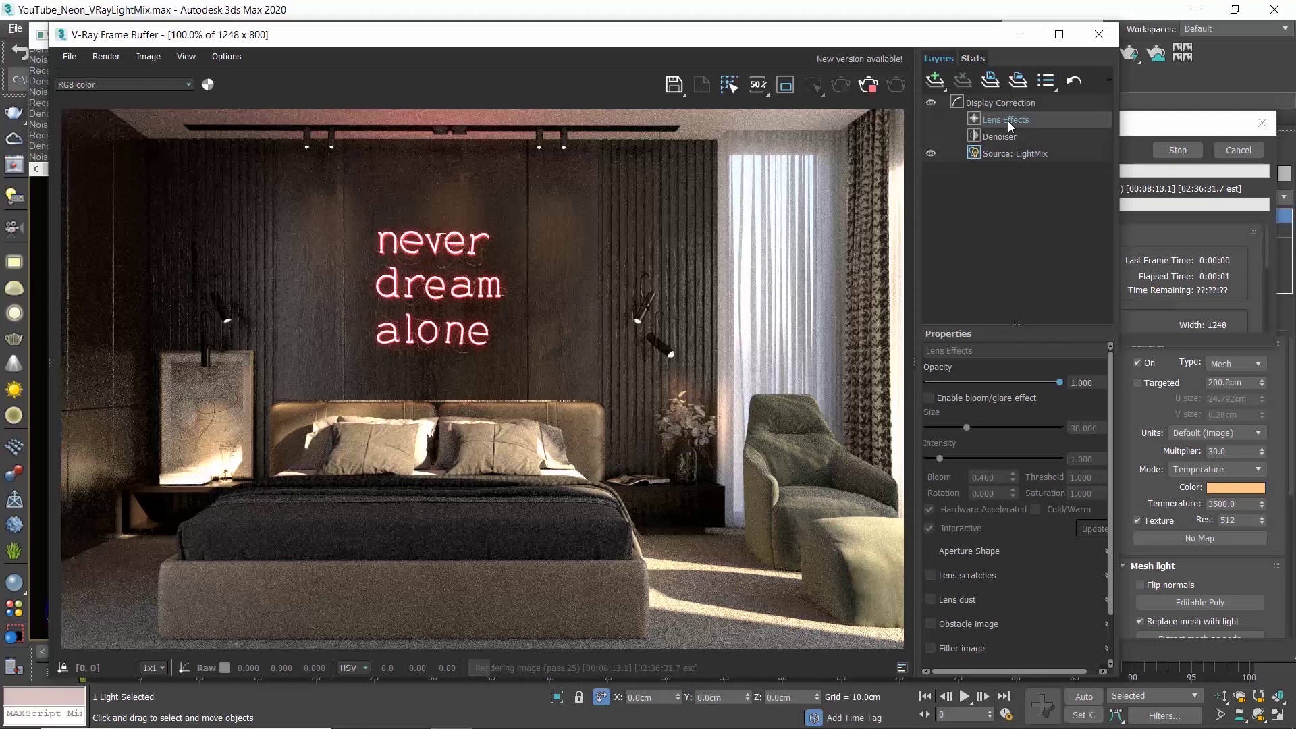
click(930, 398)
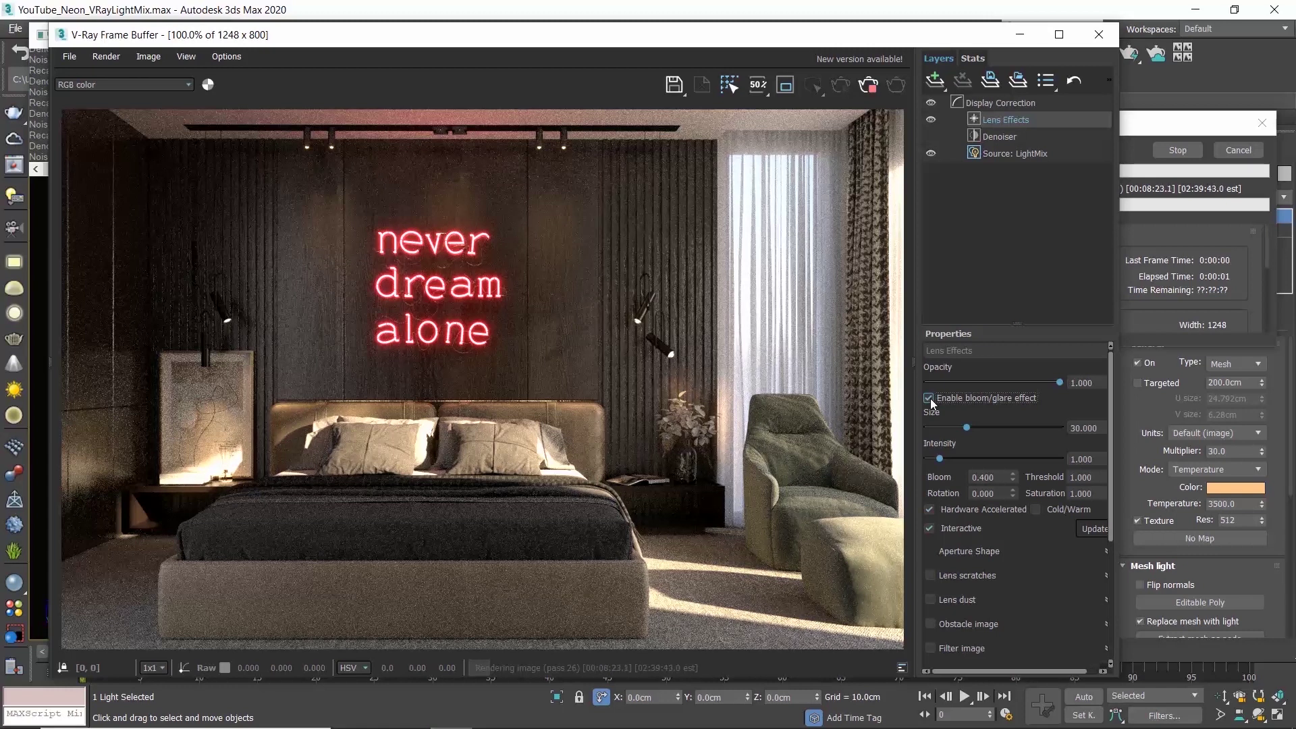
drag(967, 426, 994, 424)
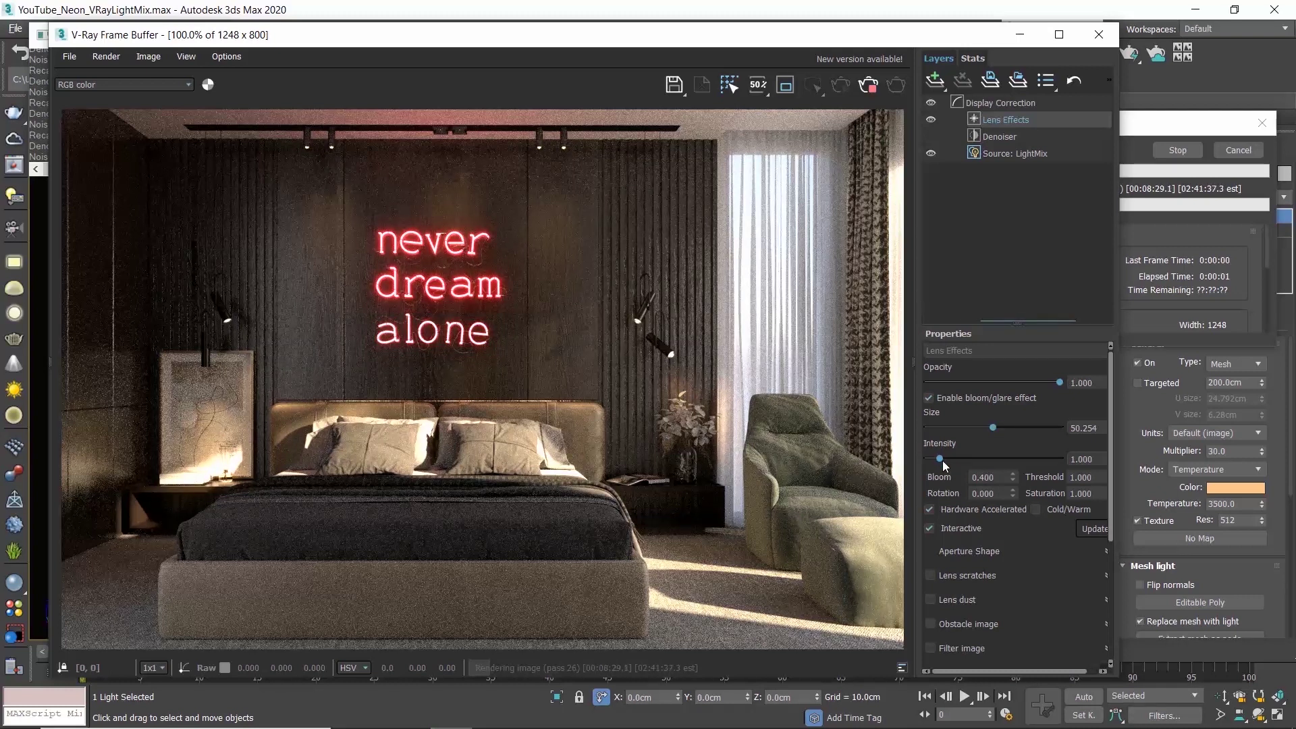
drag(943, 460, 999, 464)
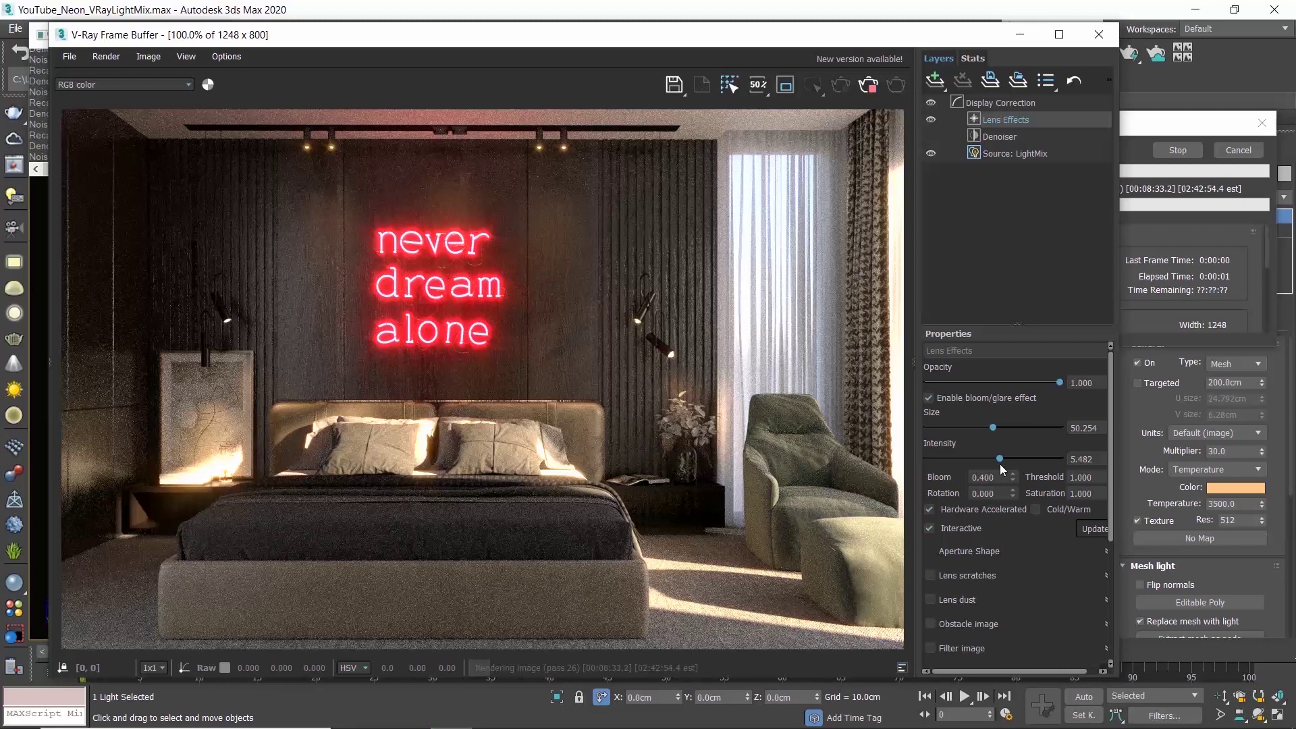
click(954, 457)
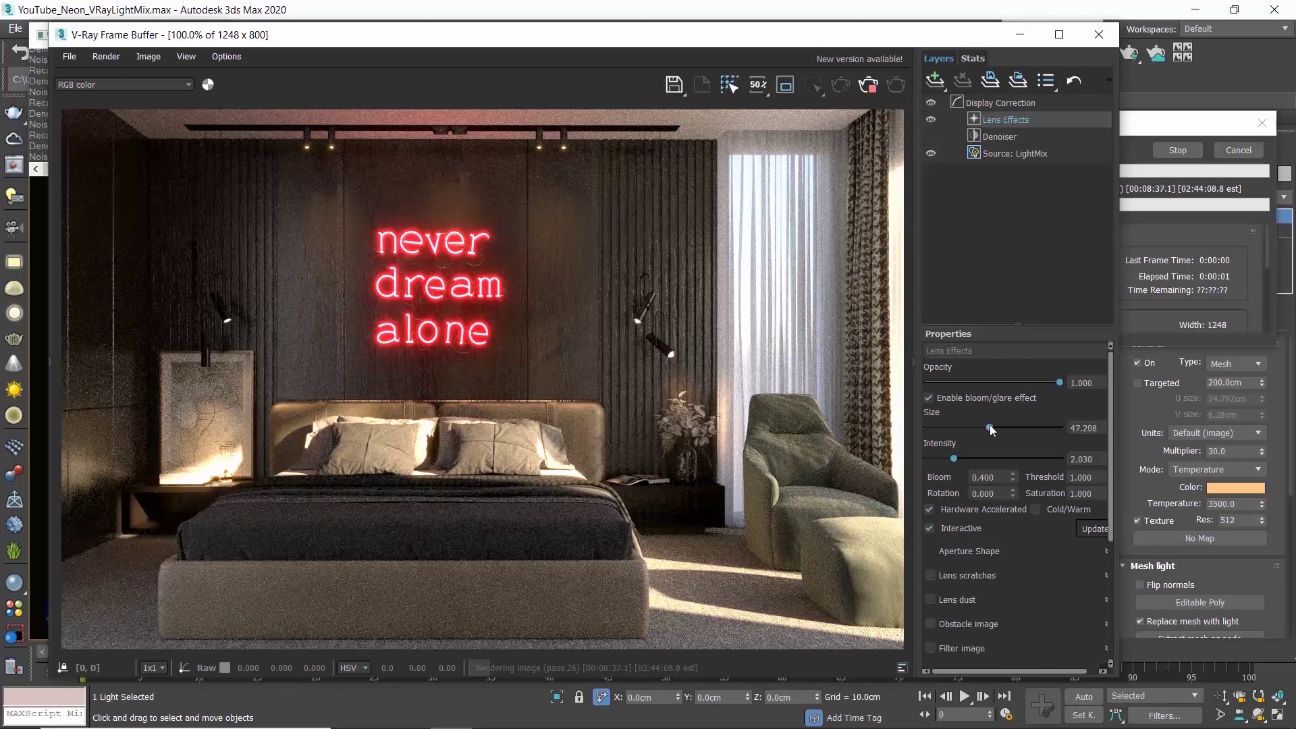
drag(991, 426, 967, 428)
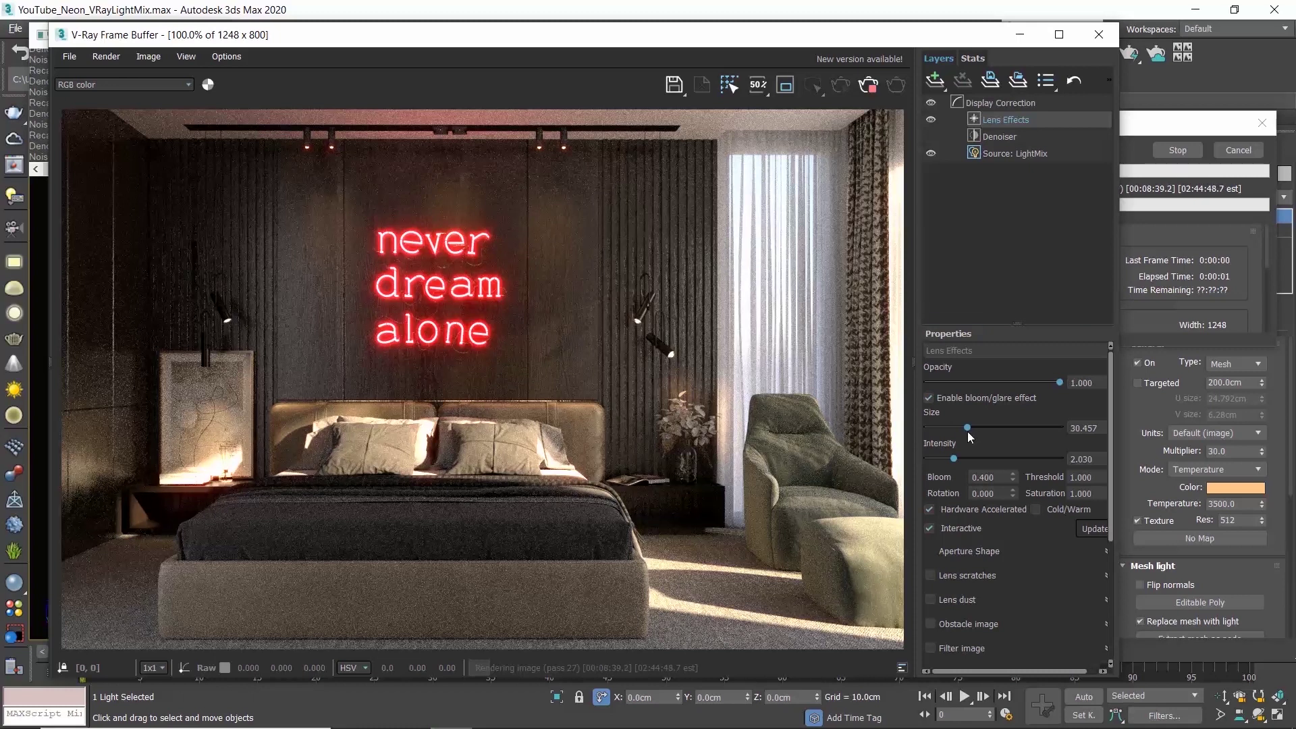